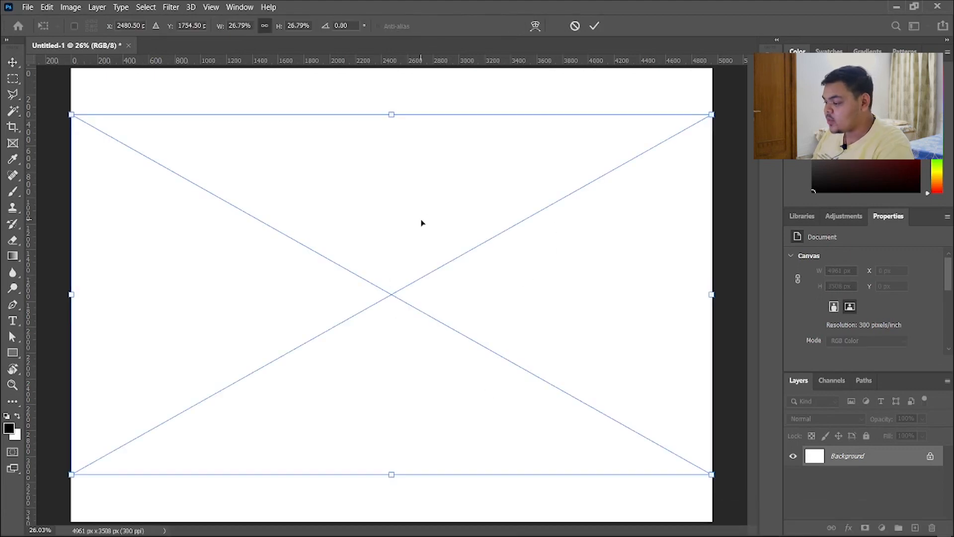
Scale the placed render down about its centre to about 4101 × 1773 px, leaving a white margin around it.
drag(711, 292, 655, 294)
key(Return)
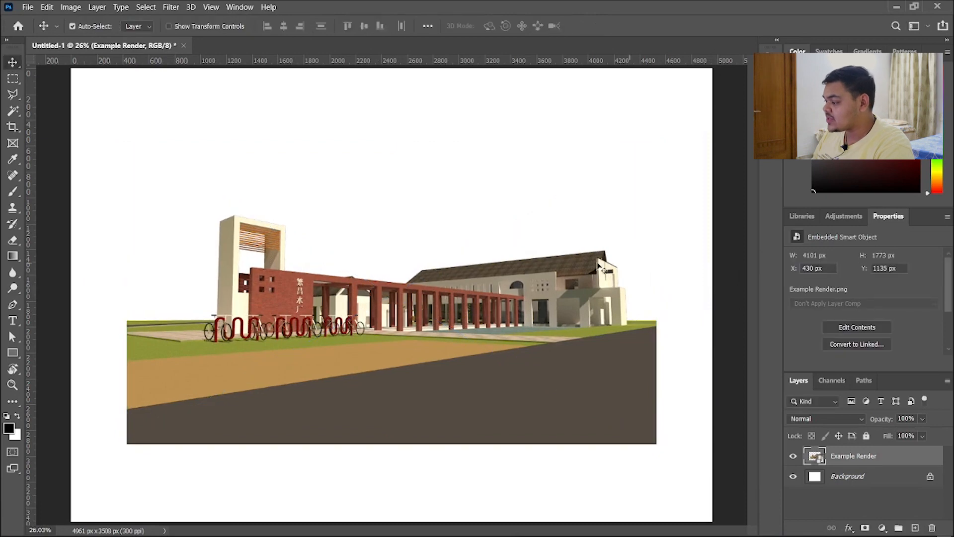
scroll(278, 286, down, 1)
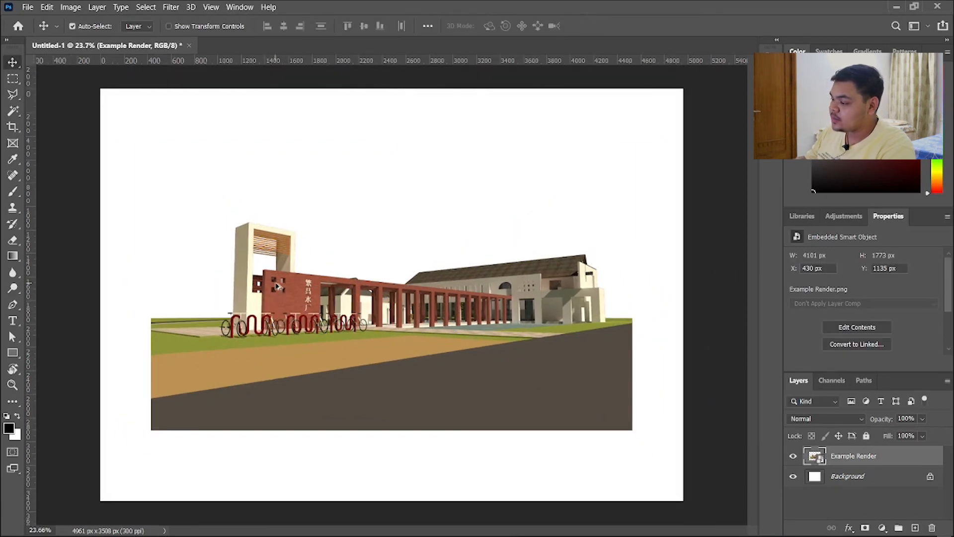
scroll(370, 330, up, 2)
scroll(87, 339, up, 19)
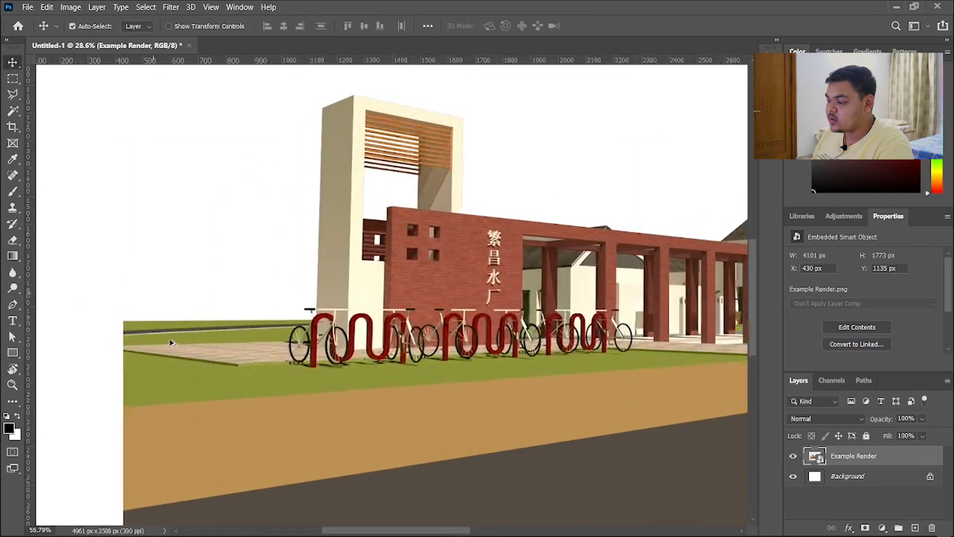
scroll(184, 359, down, 20)
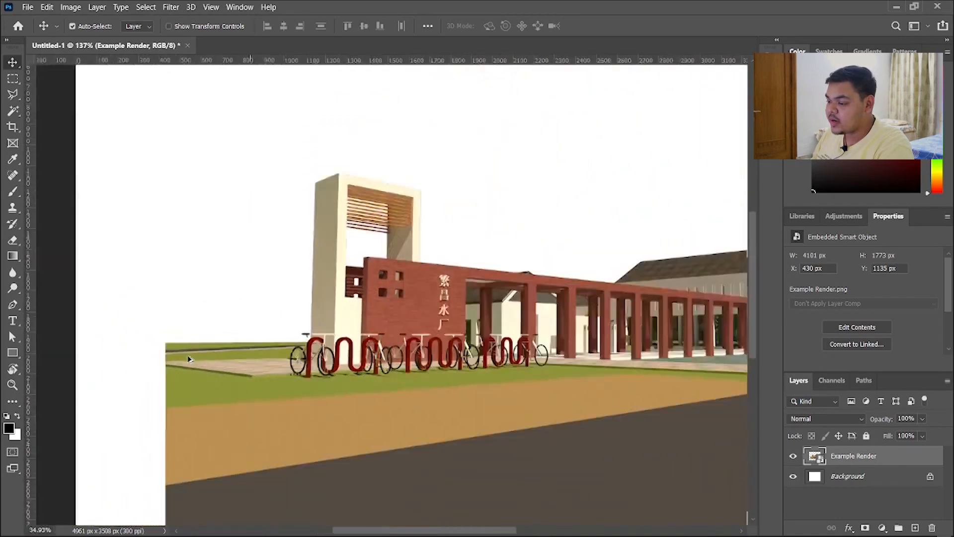
Shrink the Example Render layer further about its centre to about 3631 × 1570 px.
key(ctrl+0)
key(ctrl+t)
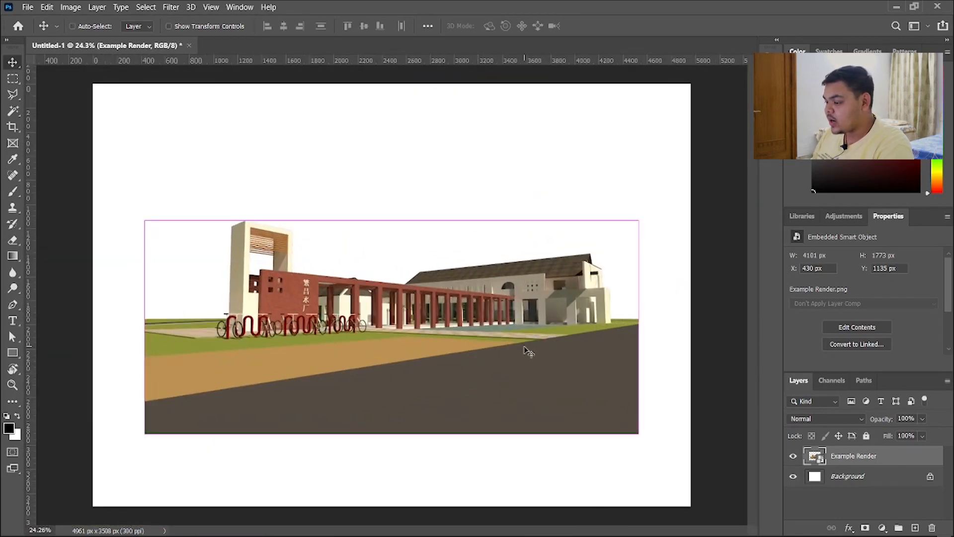
drag(639, 296, 611, 300)
key(Return)
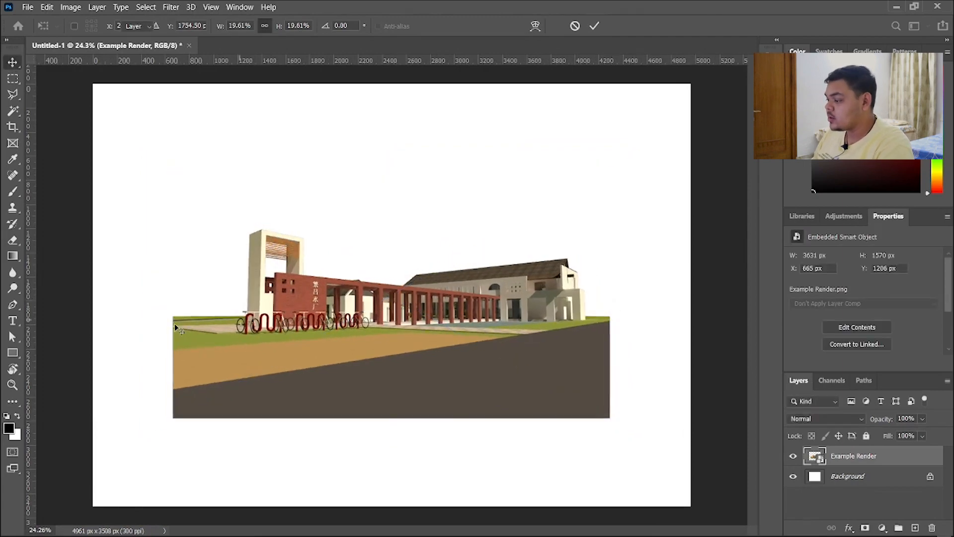
Examine the ground edges of the render, from the bicycle racks to the far end of the building.
scroll(295, 319, up, 5)
scroll(296, 320, up, 5)
scroll(502, 331, down, 5)
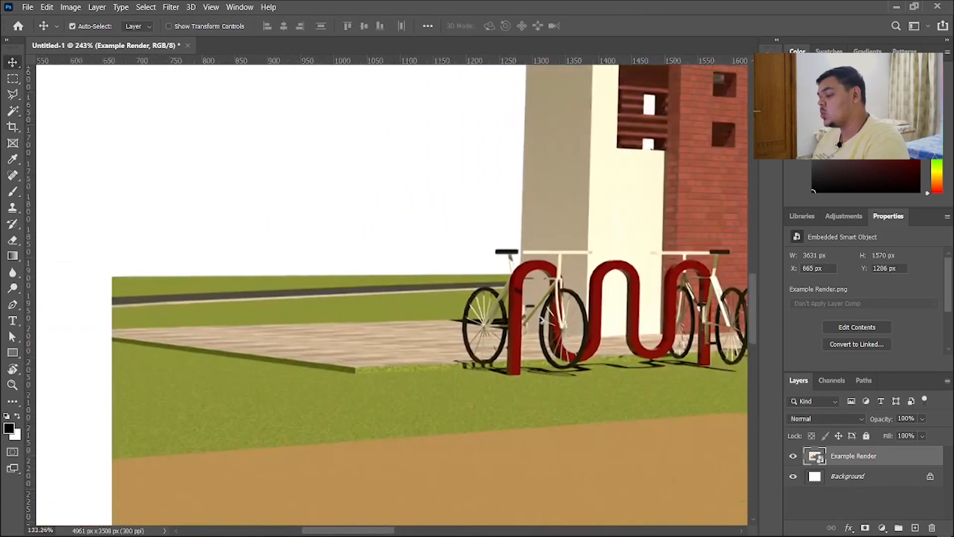
scroll(413, 340, down, 6)
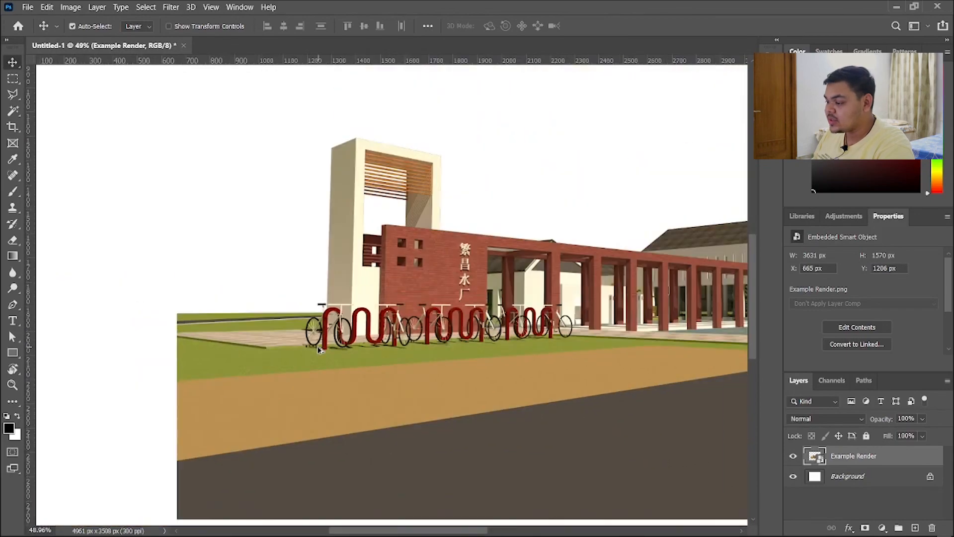
scroll(686, 338, up, 4)
scroll(462, 333, down, 6)
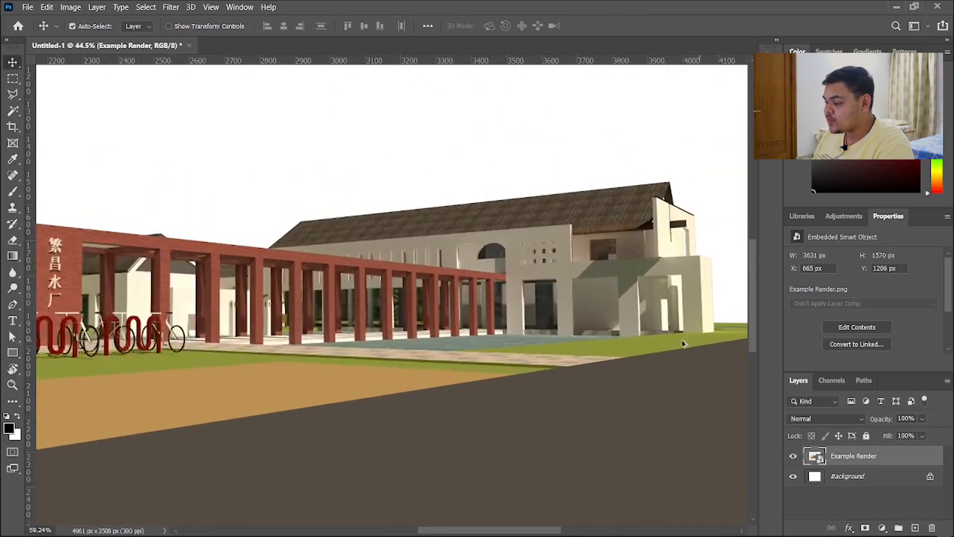
scroll(222, 329, up, 2)
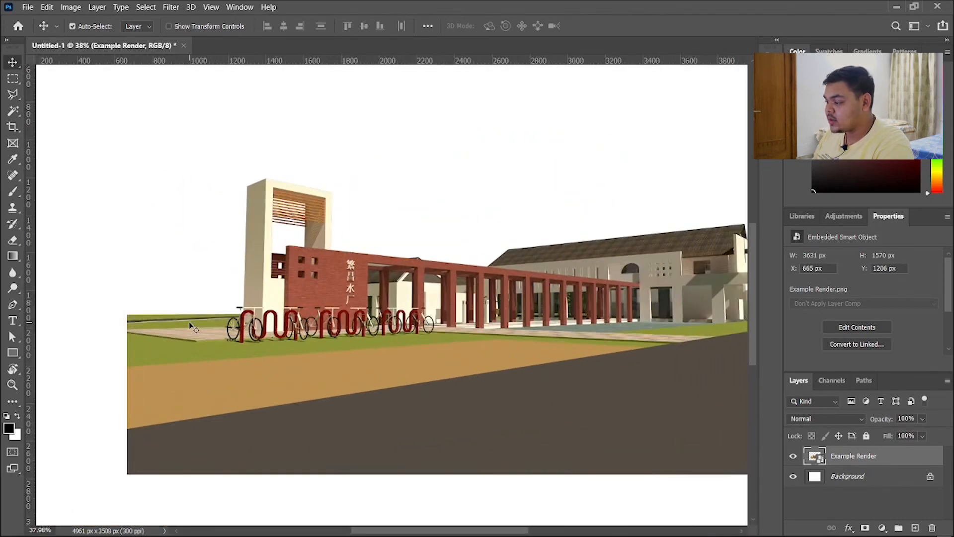
scroll(176, 343, up, 8)
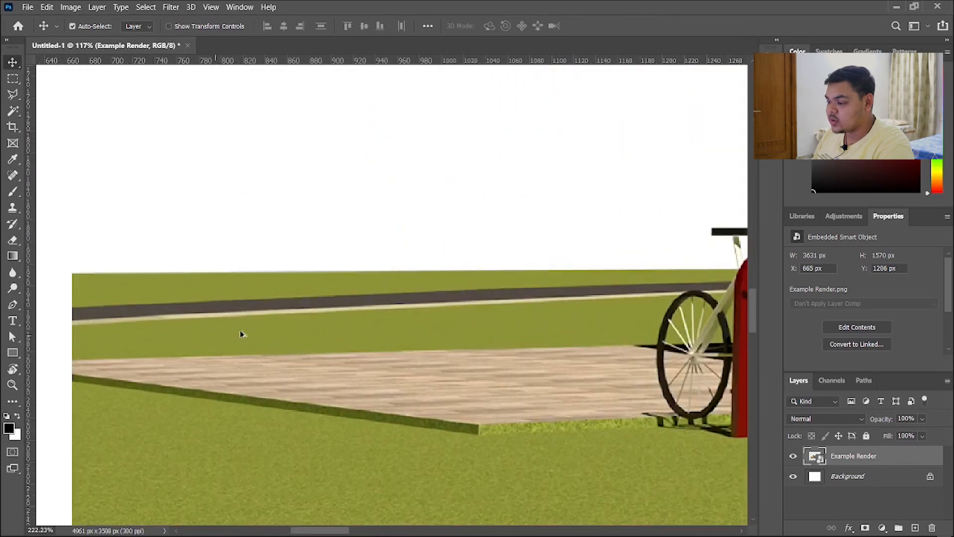
Select the background grass and road strip behind the wooden paving, up to the first bicycle, with the Polygonal Lasso.
drag(649, 356, 499, 356)
key(l)
scroll(599, 294, up, 6)
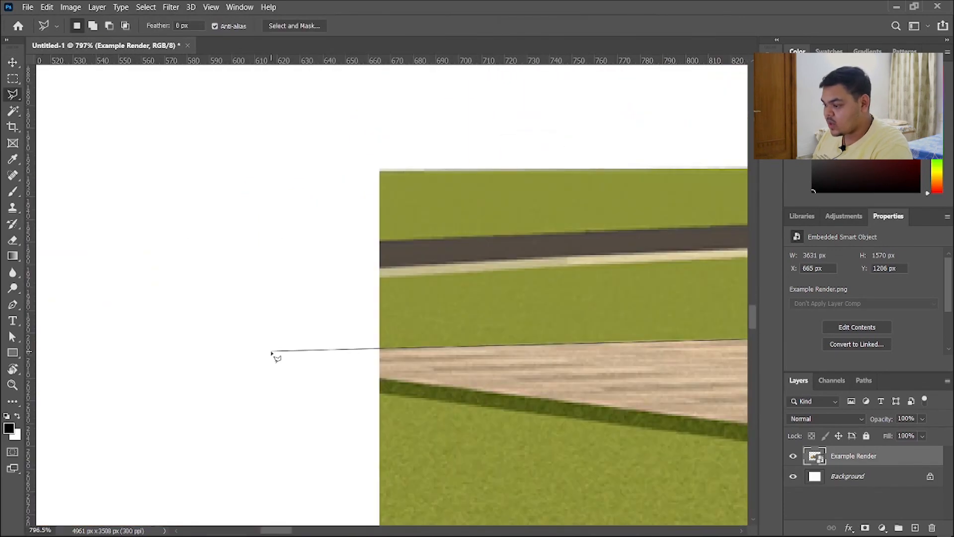
click(271, 351)
scroll(391, 294, down, 3)
drag(488, 168, 240, 253)
click(121, 241)
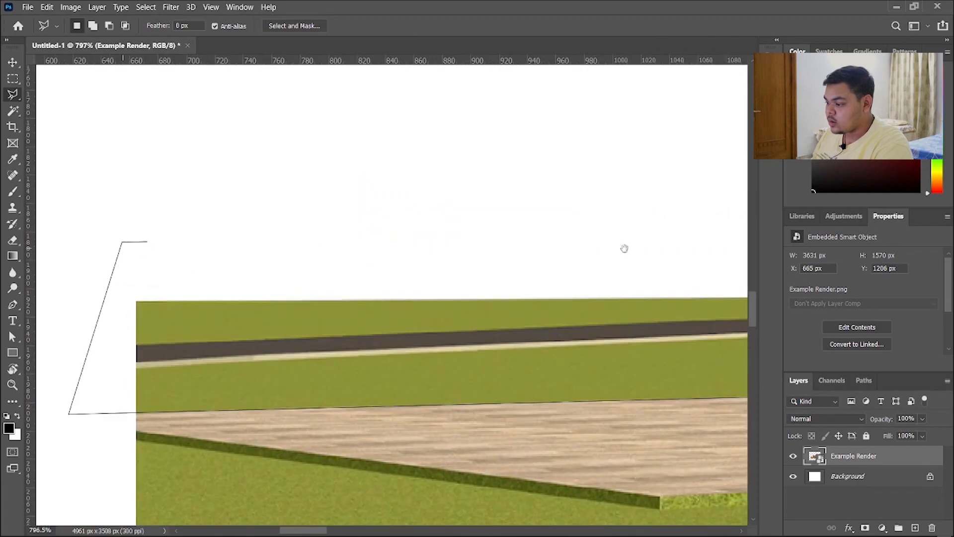
drag(624, 247, 260, 243)
double_click(584, 269)
scroll(584, 269, down, 3)
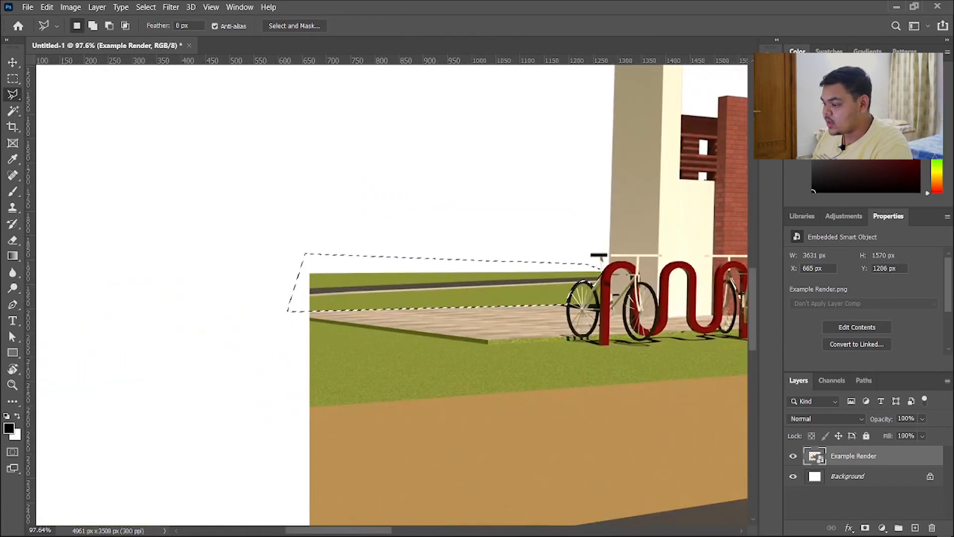
Rasterize the Example Render smart object layer.
right_click(918, 462)
click(805, 231)
scroll(698, 338, down, 1)
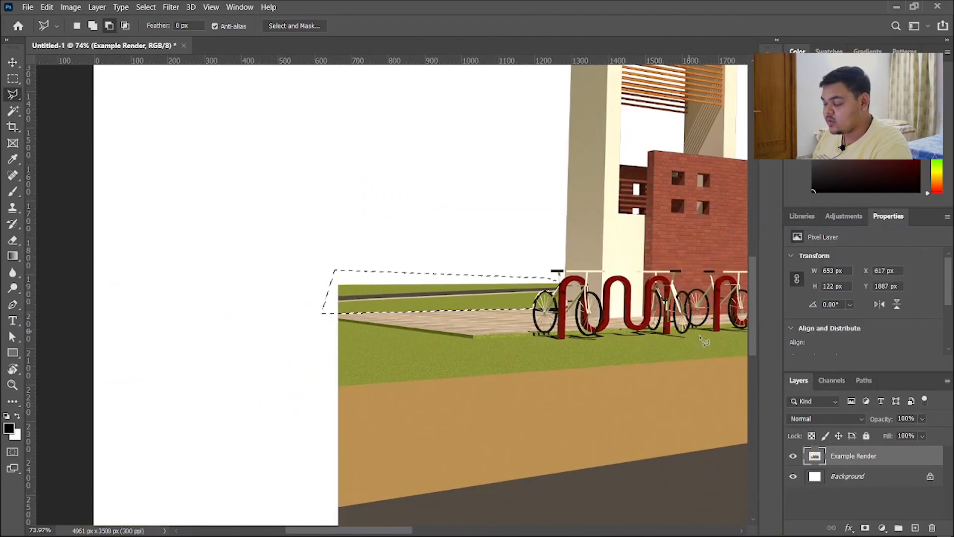
Add the green gap between the first bicycle's wheel, its frame and the red rack post to the selection.
scroll(698, 338, up, 10)
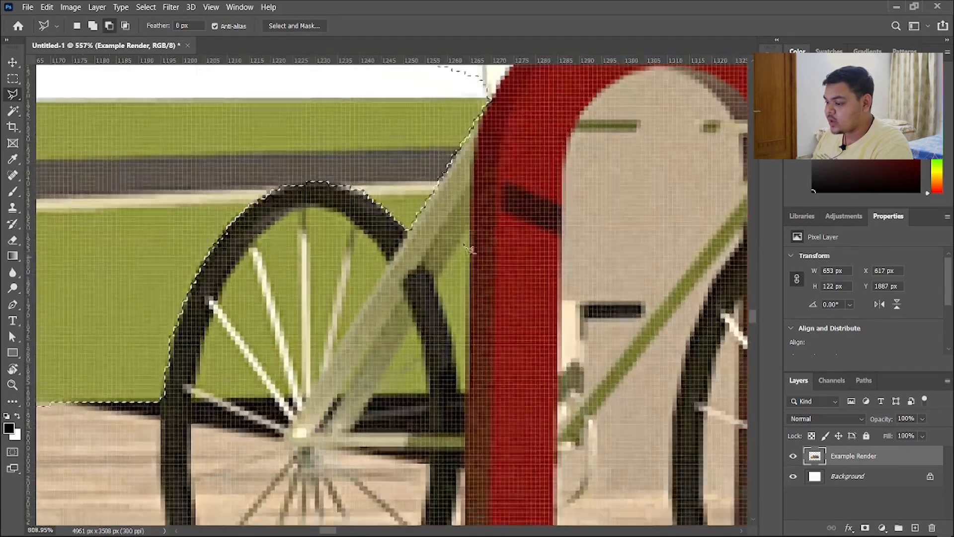
scroll(470, 248, up, 1)
shift+click(469, 244)
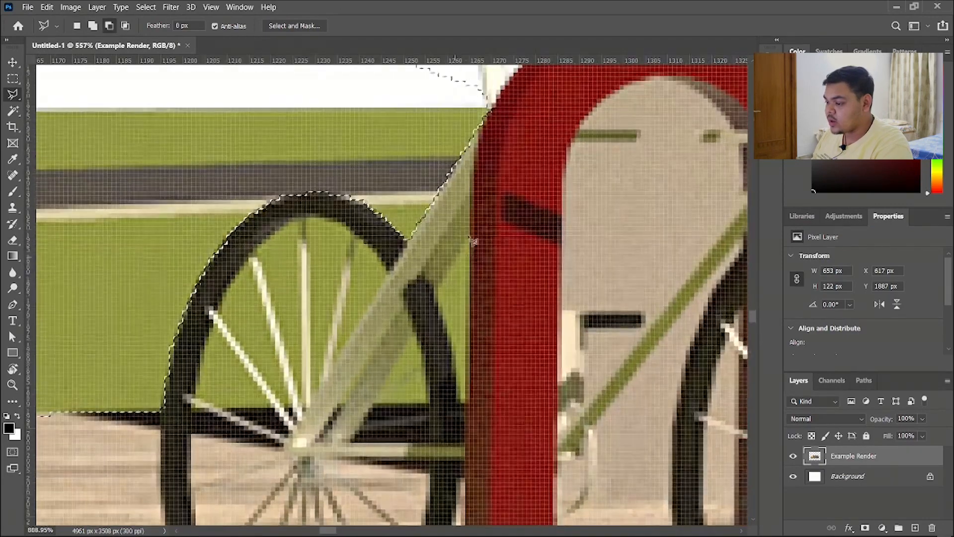
click(468, 404)
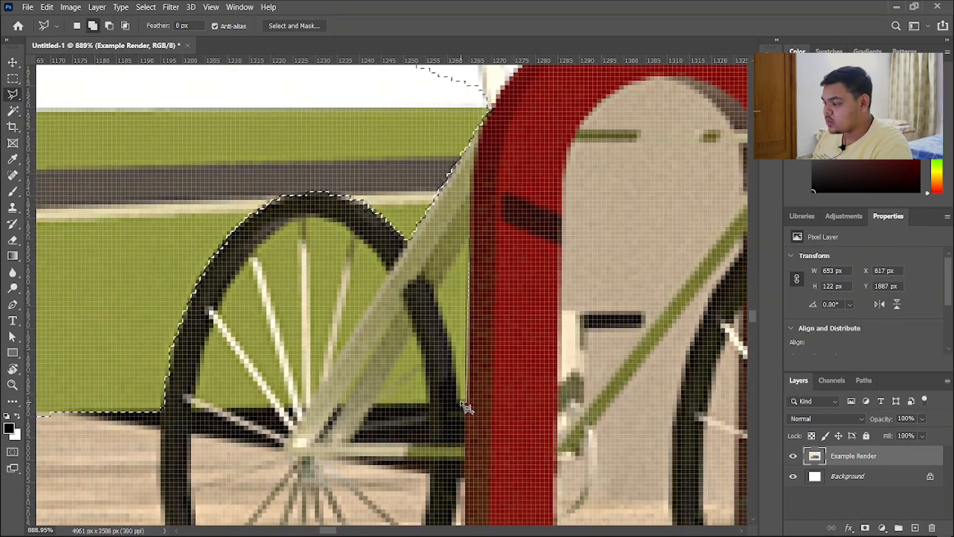
click(448, 332)
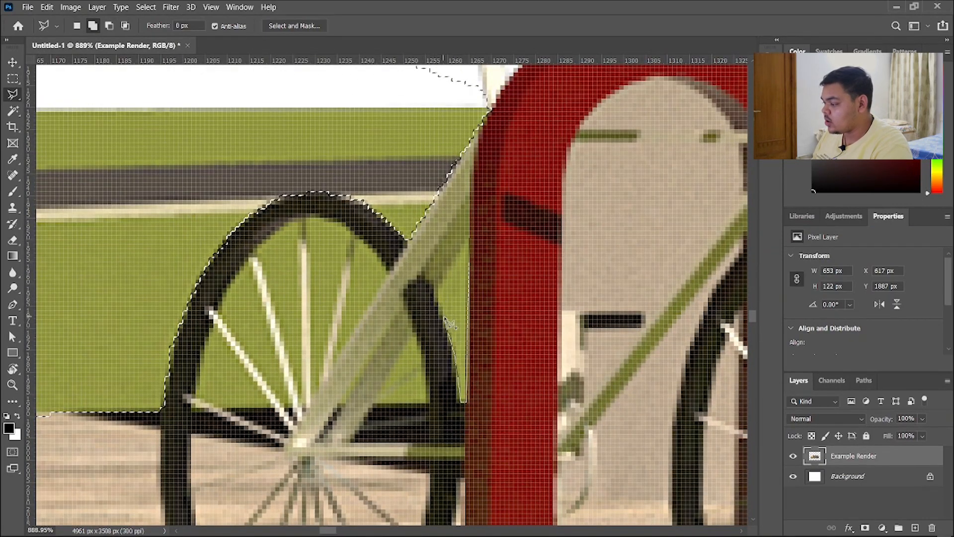
click(471, 243)
Add the green gaps between the spokes on the left side of the first bicycle's wheel to the selection.
scroll(291, 299, up, 3)
click(300, 262)
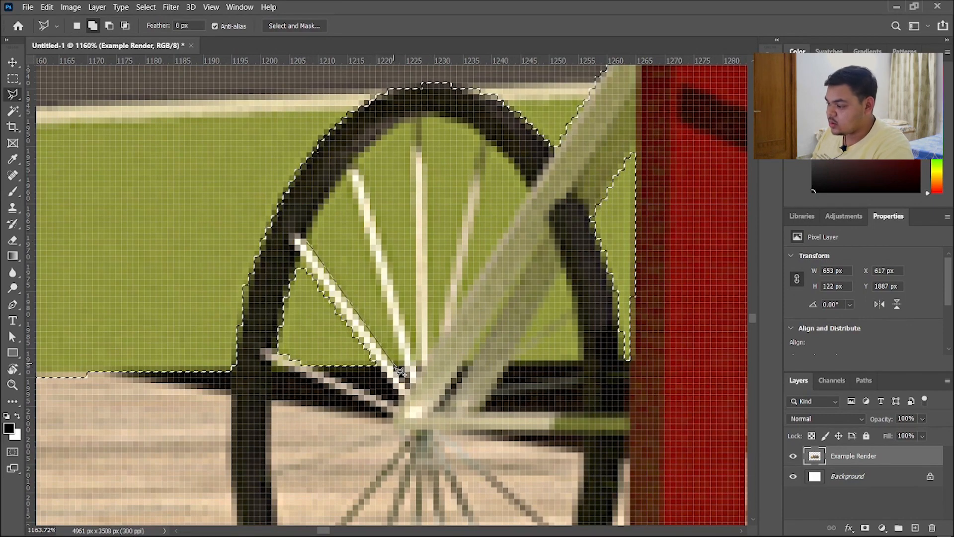
click(400, 371)
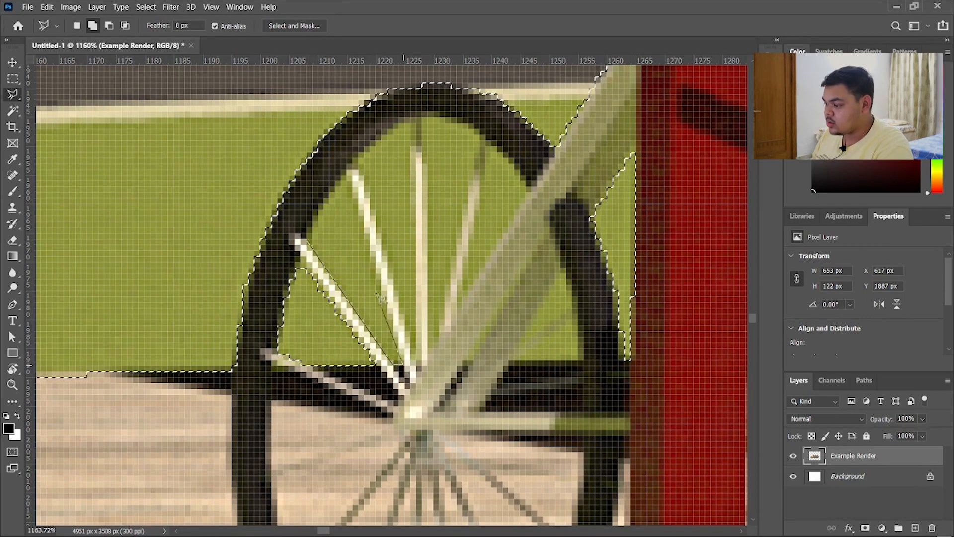
click(298, 241)
scroll(304, 157, right, 2)
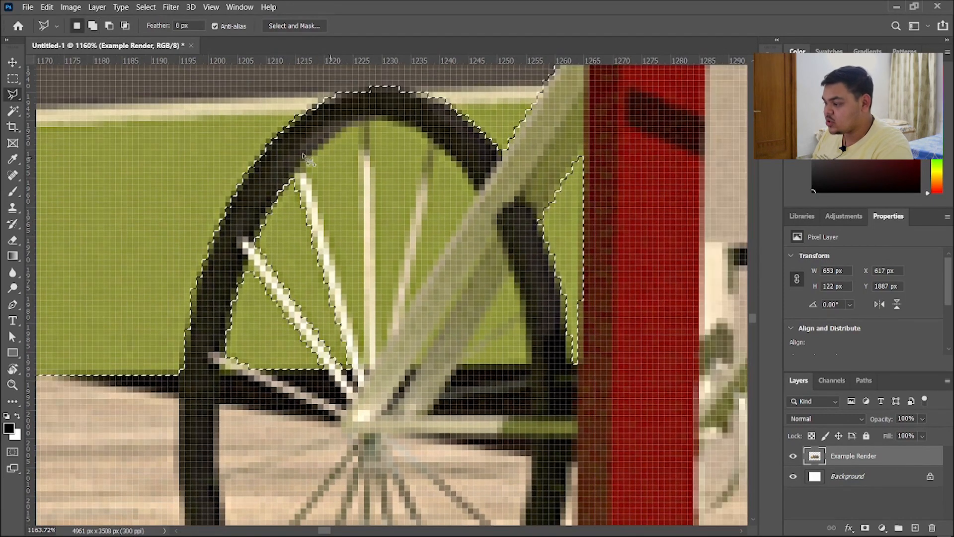
click(363, 362)
click(336, 142)
click(306, 168)
Add the remaining green gaps between the upper spokes, the bicycle frame and the wheel rim to the selection.
drag(377, 120, 251, 98)
click(251, 98)
click(268, 295)
click(298, 117)
click(252, 98)
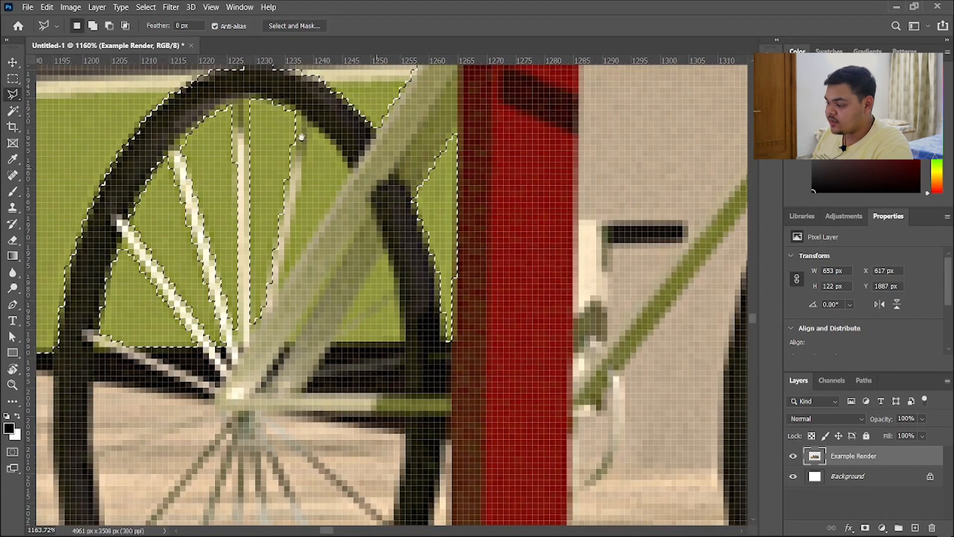
drag(316, 132, 213, 93)
click(214, 93)
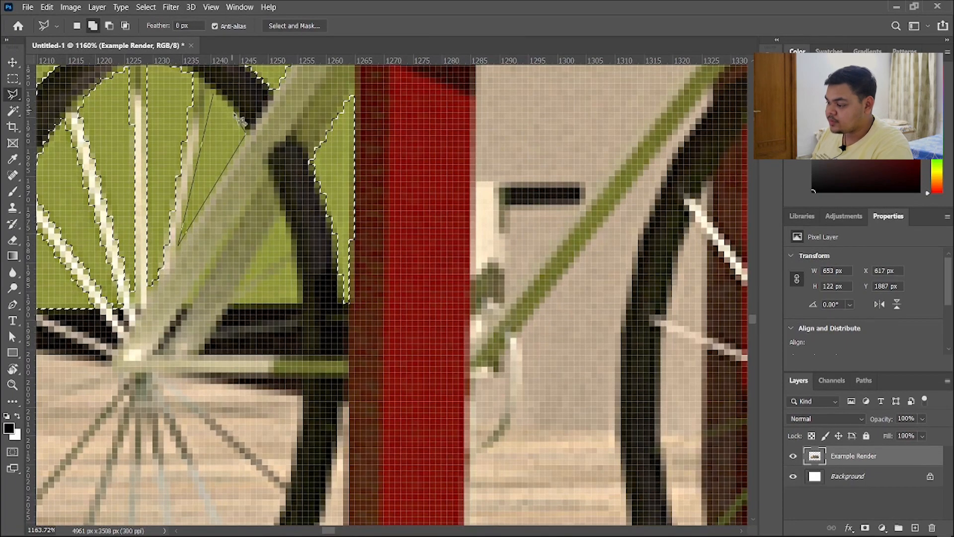
click(214, 94)
drag(302, 241, 366, 222)
click(341, 198)
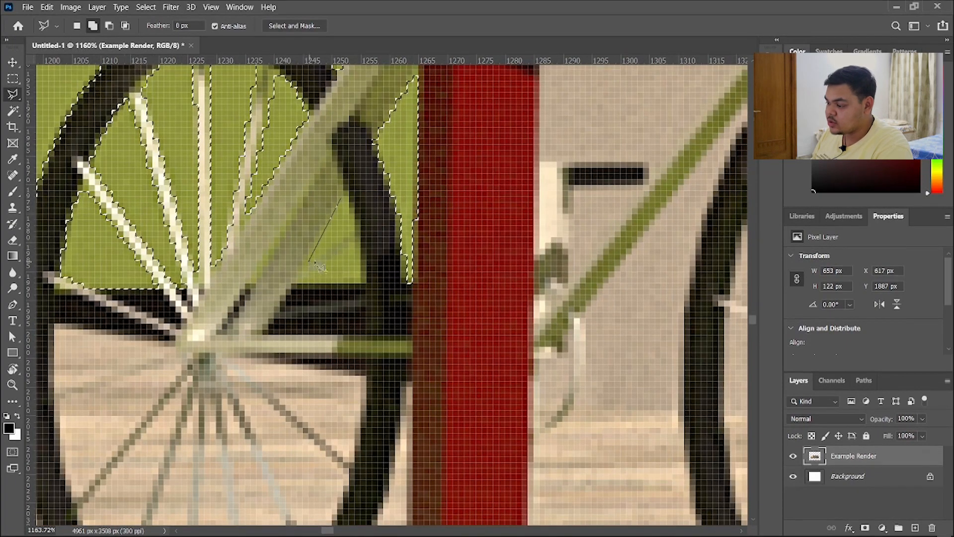
double_click(351, 222)
click(363, 281)
click(357, 246)
Delete the selected background grass and road from the render, including the gaps in the bicycle wheel.
scroll(363, 251, down, 7)
drag(330, 305, 509, 269)
scroll(510, 269, down, 6)
scroll(207, 329, down, 5)
scroll(328, 287, up, 6)
key(Delete)
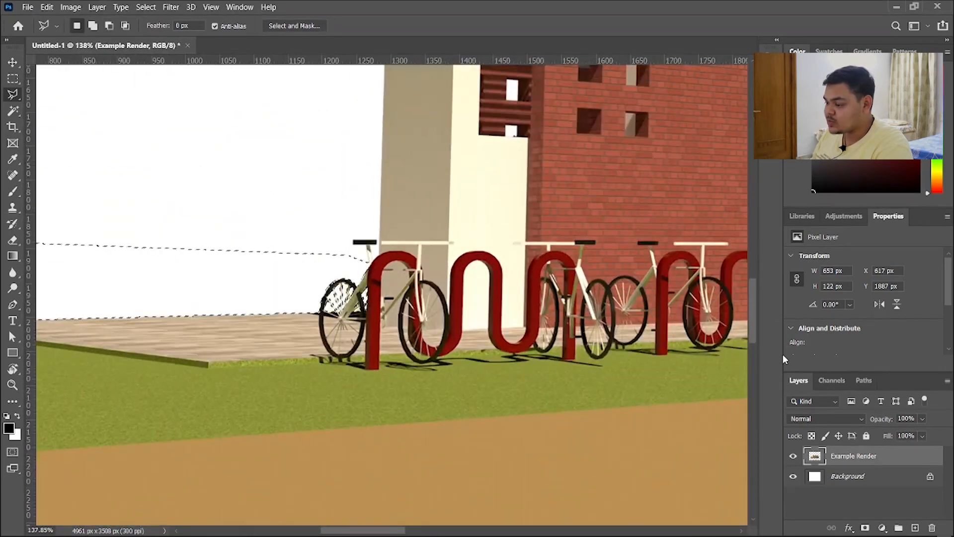
Lasso a long sloping strip from the paving's lower edge across the lawn and road to beyond the render's right side.
scroll(283, 325, down, 3)
scroll(219, 323, up, 10)
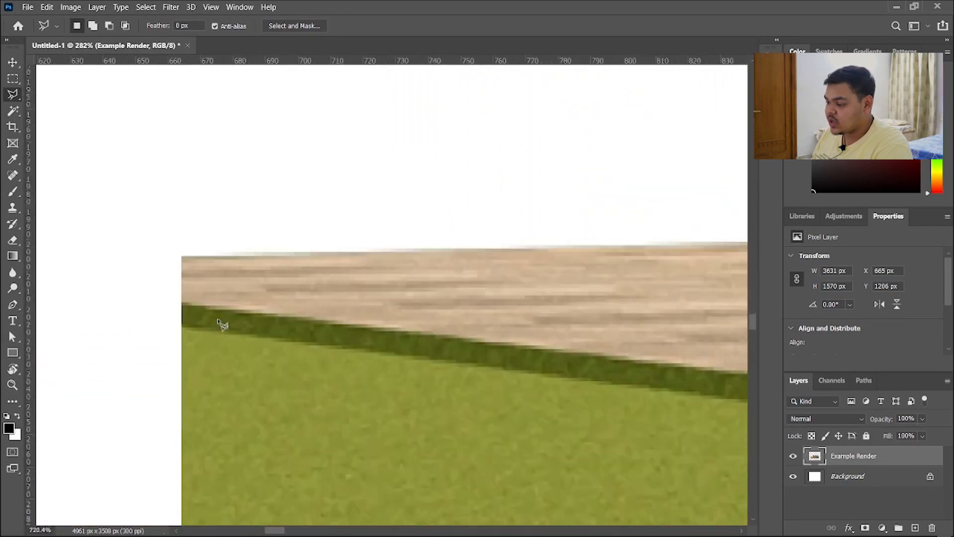
click(166, 328)
scroll(169, 328, down, 10)
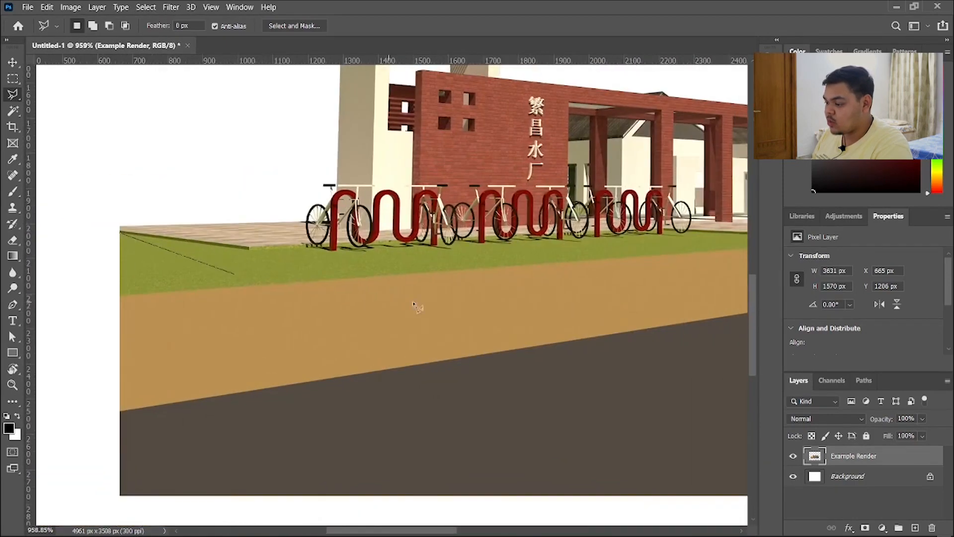
scroll(362, 293, down, 3)
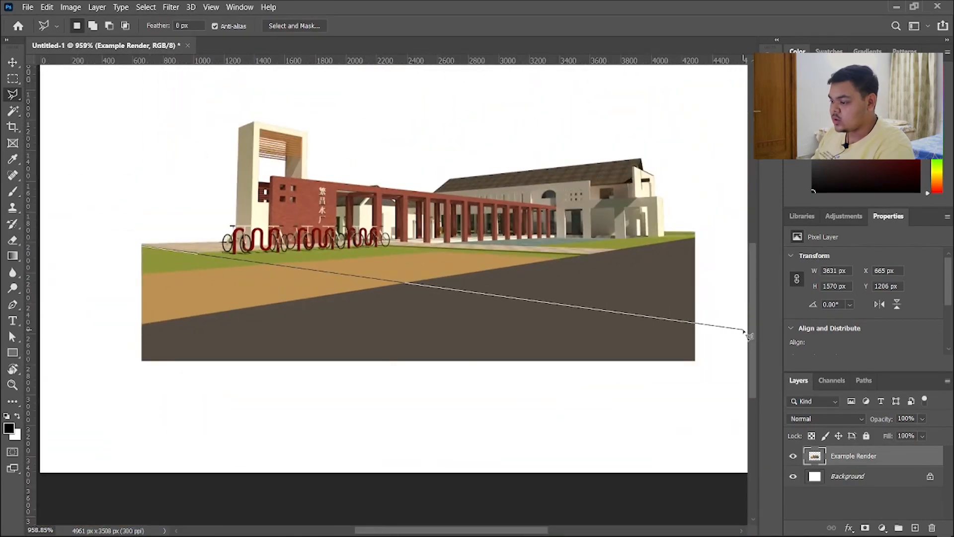
click(745, 329)
scroll(511, 324, up, 8)
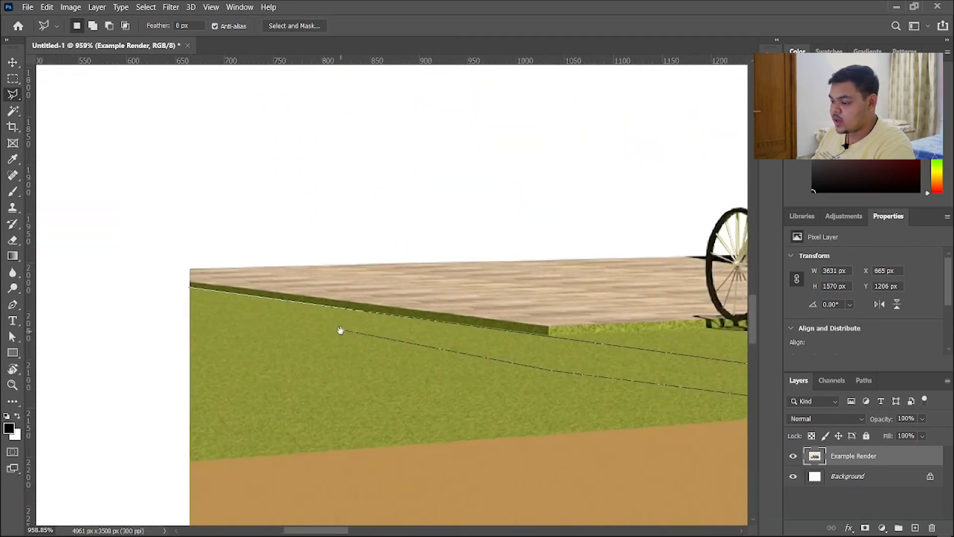
click(338, 327)
scroll(343, 323, down, 8)
scroll(353, 323, down, 2)
scroll(237, 336, up, 8)
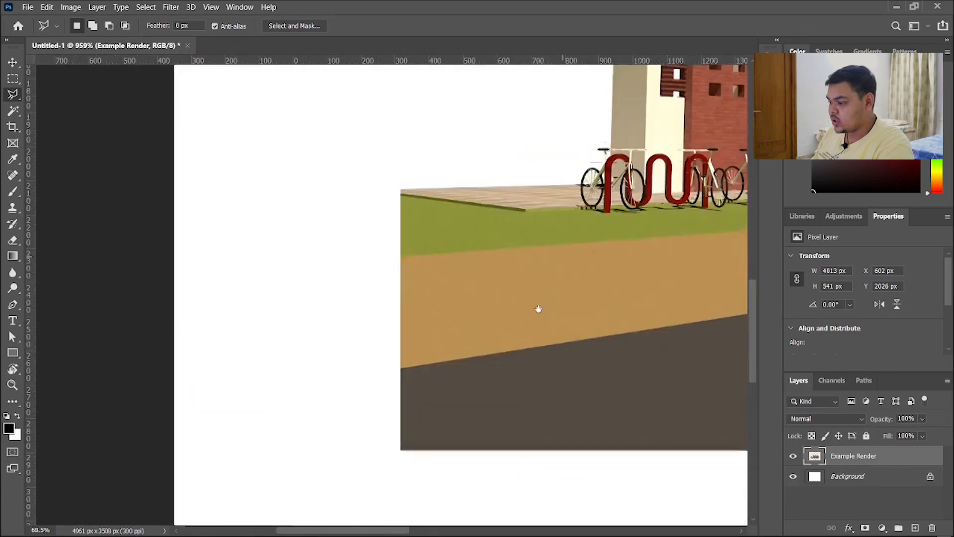
Start adding to the selection by tracing along the sloping strip from the lawn to past the render's right edge.
drag(539, 309, 529, 330)
shift+click(346, 243)
click(481, 240)
drag(512, 241, 219, 240)
scroll(315, 251, down, 4)
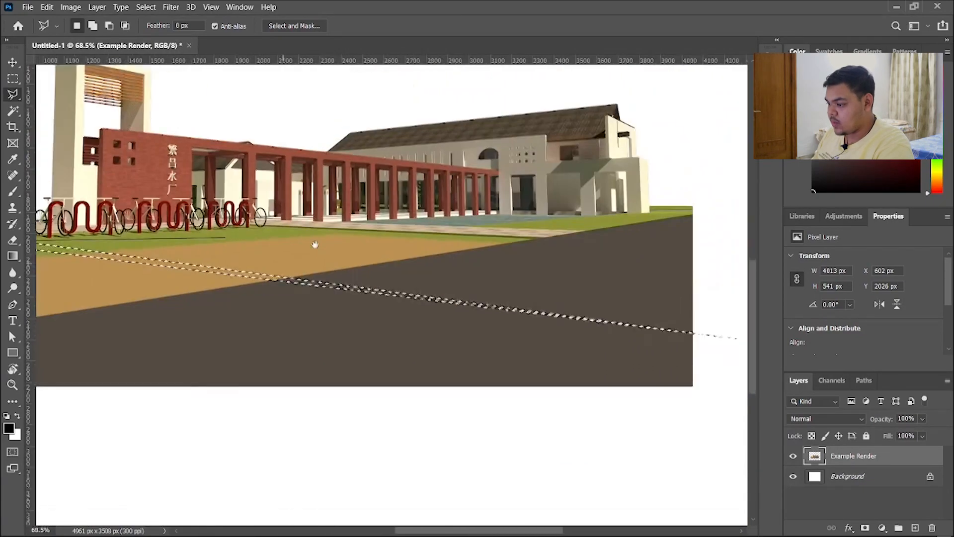
scroll(517, 299, up, 7)
scroll(636, 293, up, 5)
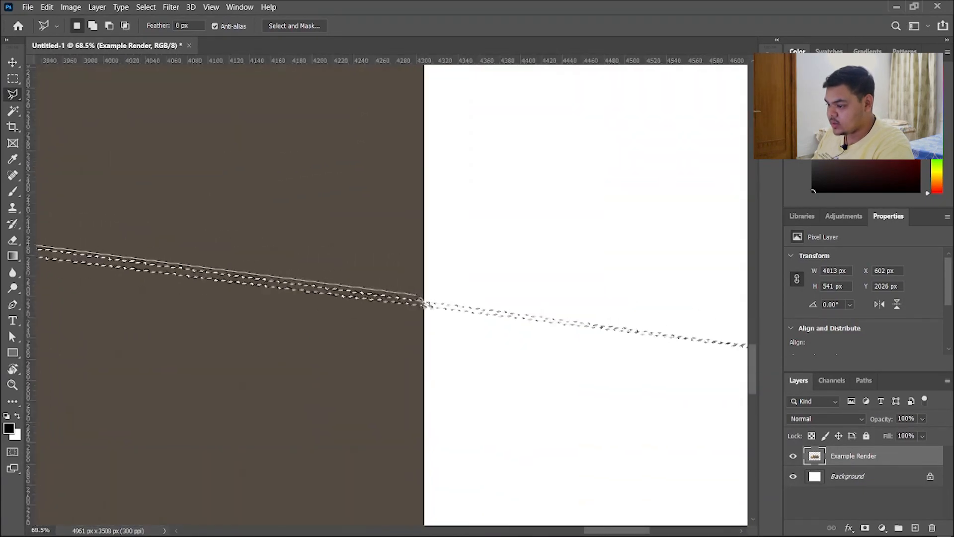
click(498, 322)
Close the selection around the lawn and road below the sloping line and delete that area from the render.
scroll(408, 294, down, 8)
click(522, 362)
drag(445, 370, 756, 315)
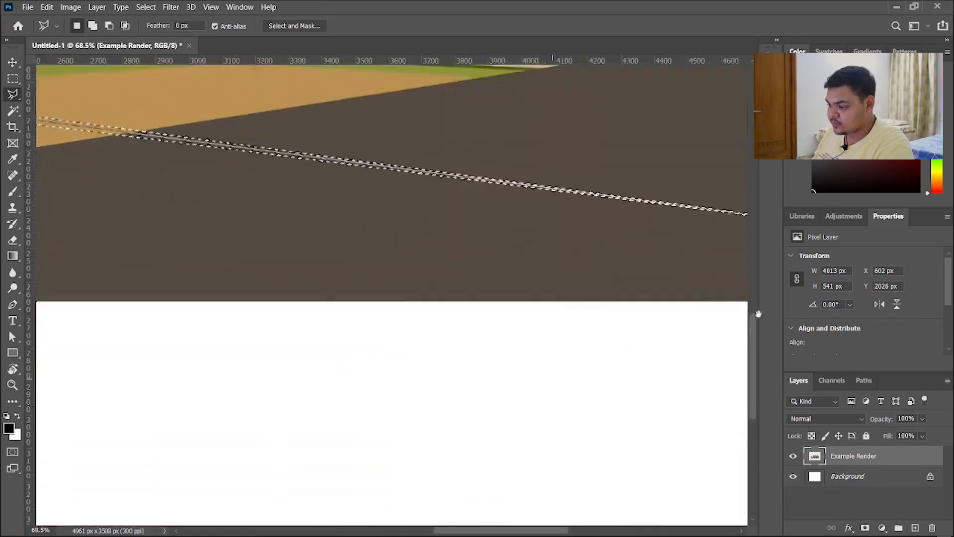
scroll(433, 259, down, 3)
drag(249, 302, 654, 310)
click(309, 320)
double_click(288, 231)
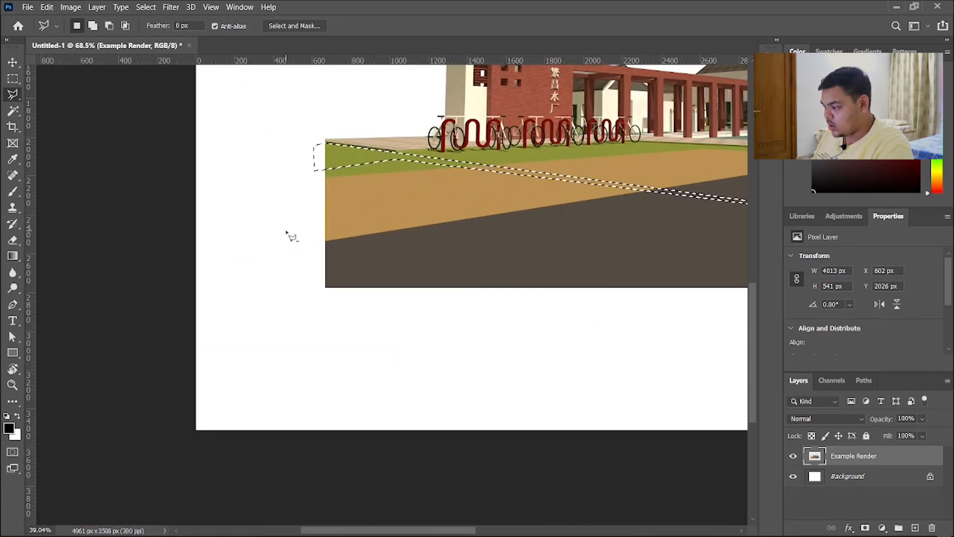
key(Delete)
key(ctrl+0)
Lasso the far grass and dark strip beside the building, past the render's right edge, and delete it.
scroll(530, 238, up, 10)
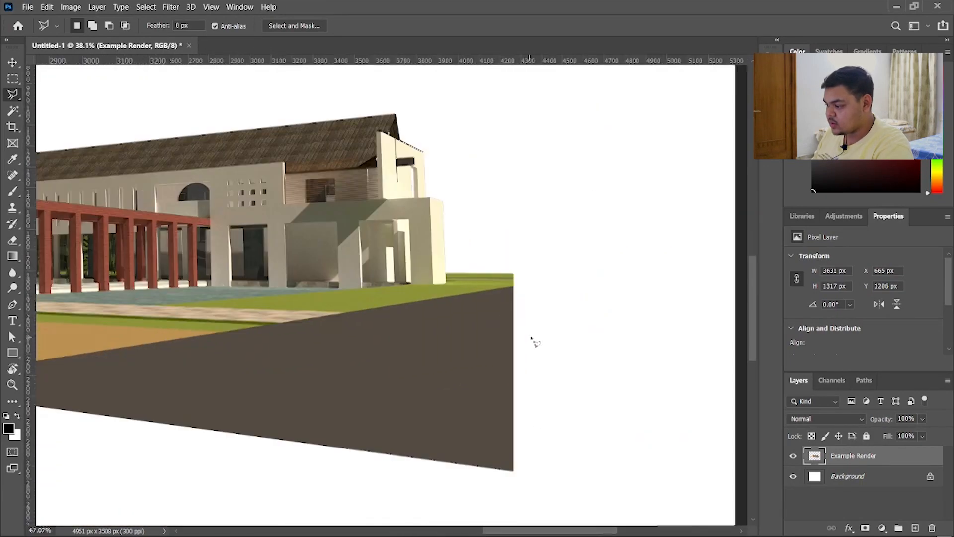
drag(305, 239, 527, 245)
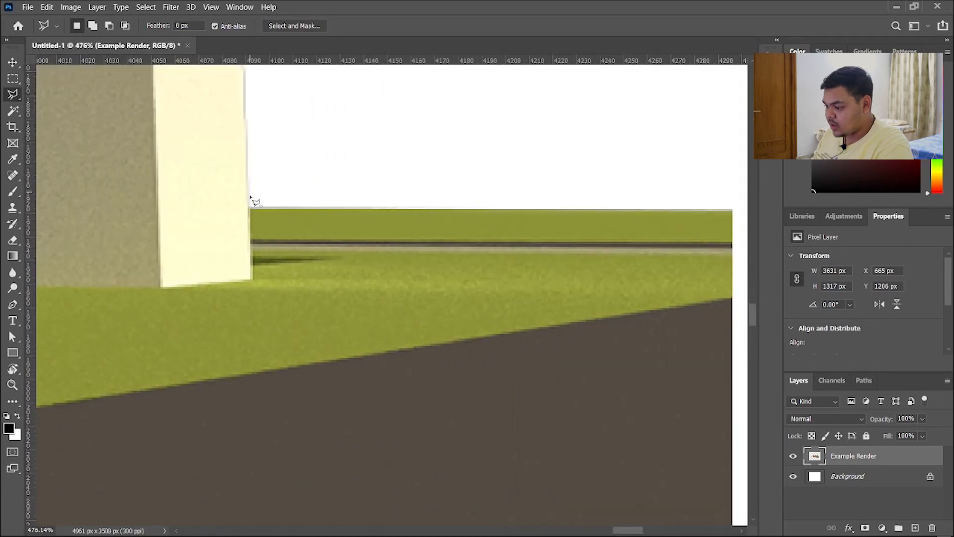
click(251, 248)
scroll(377, 248, down, 2)
drag(378, 249, 161, 258)
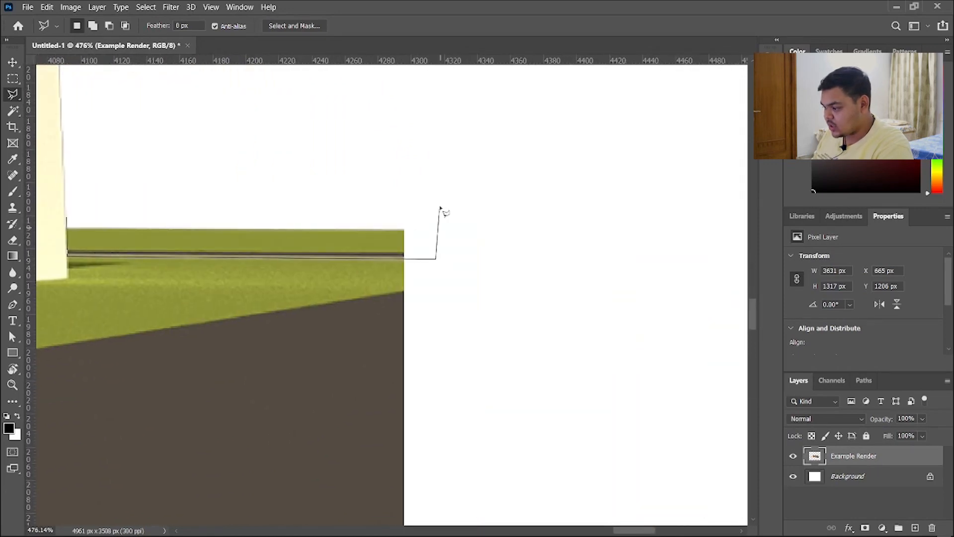
click(331, 173)
scroll(380, 196, down, 8)
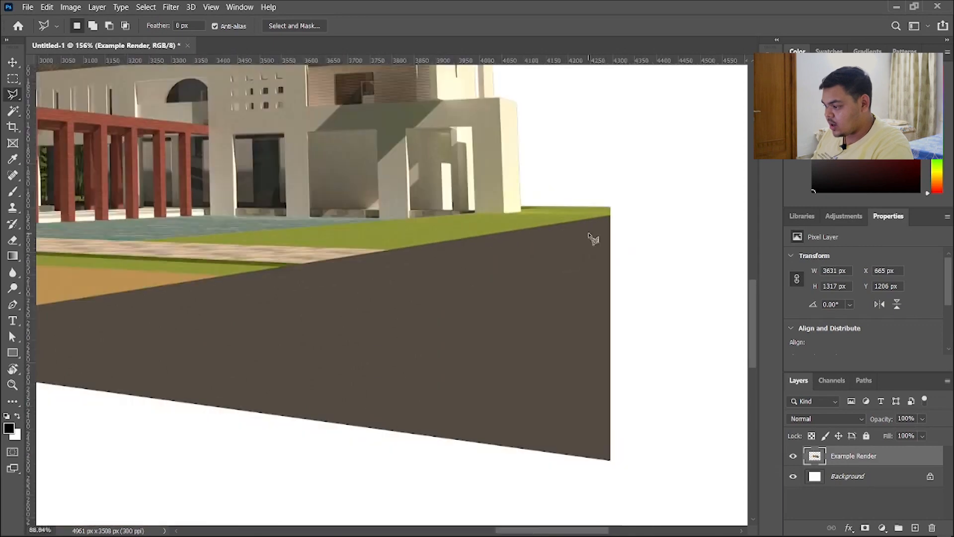
Lasso the front-right part of the road below a line rising to beyond the render's right edge, and delete it.
scroll(215, 347, down, 5)
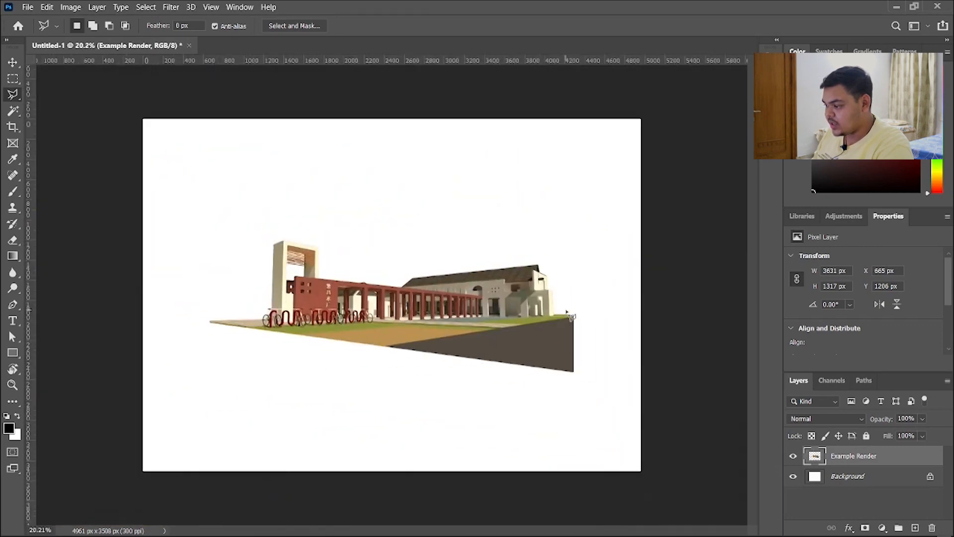
scroll(648, 334, up, 4)
scroll(405, 388, down, 2)
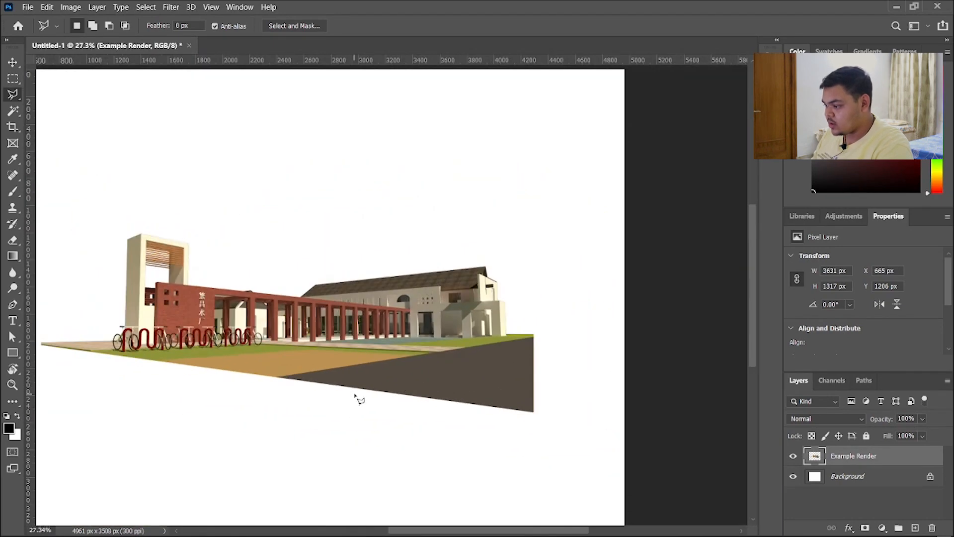
scroll(367, 393, up, 3)
scroll(401, 341, right, 4)
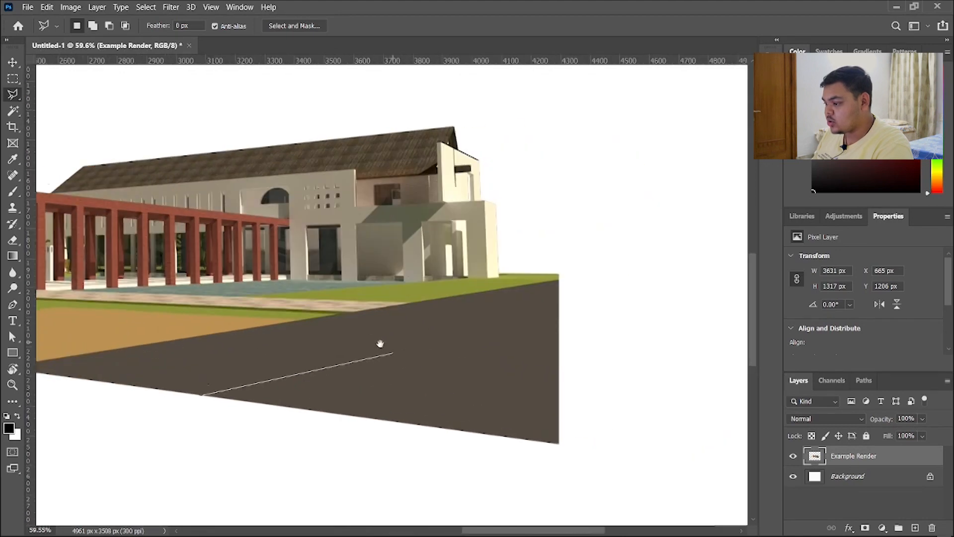
click(132, 416)
scroll(609, 305, up, 1)
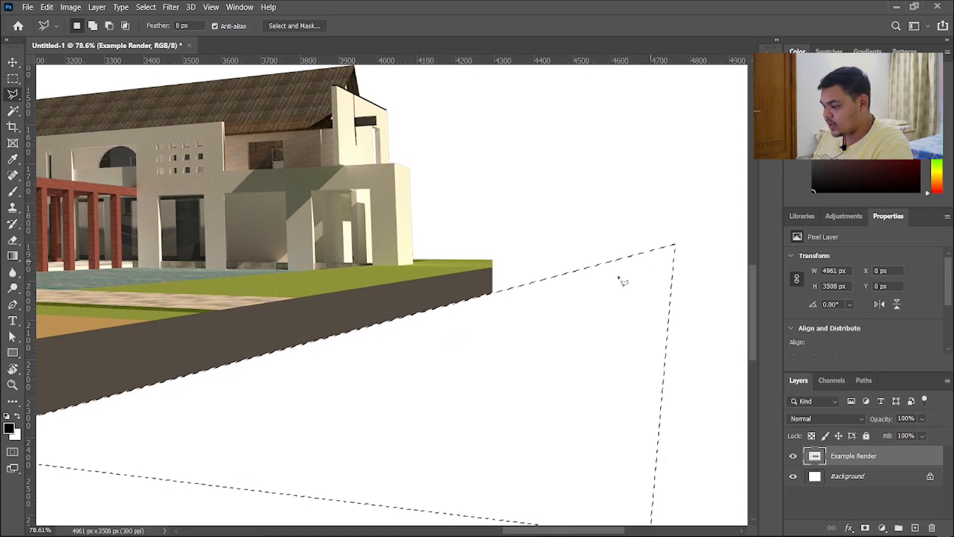
scroll(659, 266, down, 2)
Lasso a wedge about 493 by 133 px over the render's right corner, tapering to a point beyond its edge.
scroll(452, 278, up, 4)
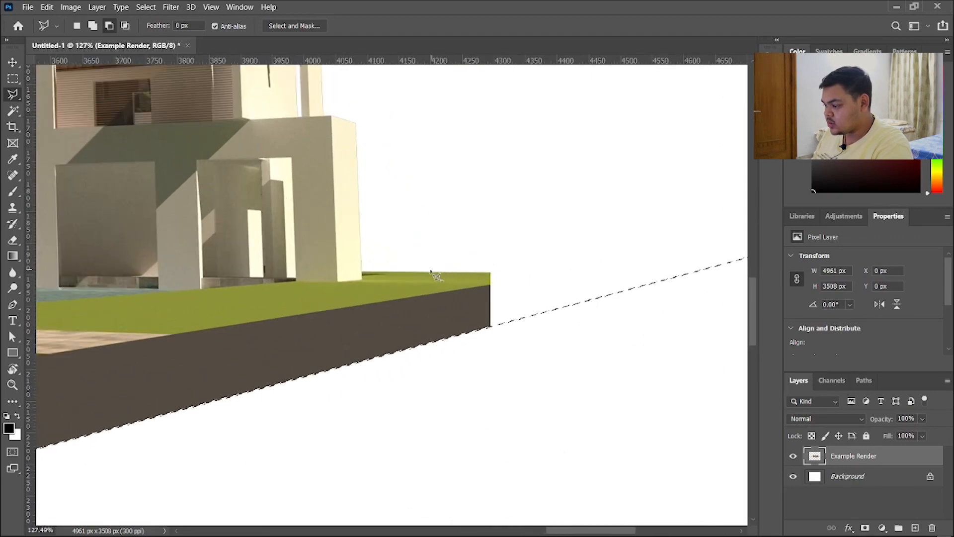
scroll(385, 277, down, 2)
scroll(604, 294, down, 5)
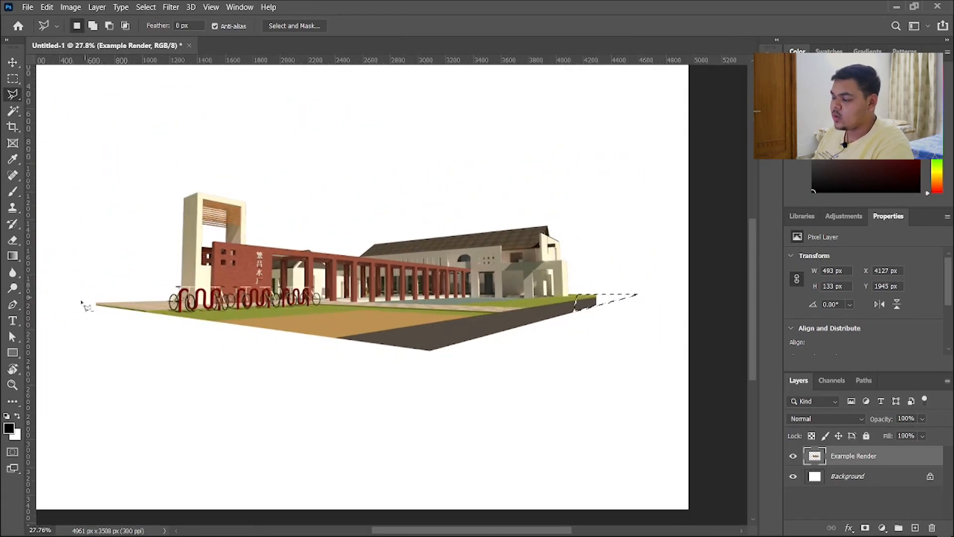
Examine the wedge selection at the right corner against the perspective lines of the whole render.
scroll(92, 305, up, 5)
scroll(103, 309, down, 5)
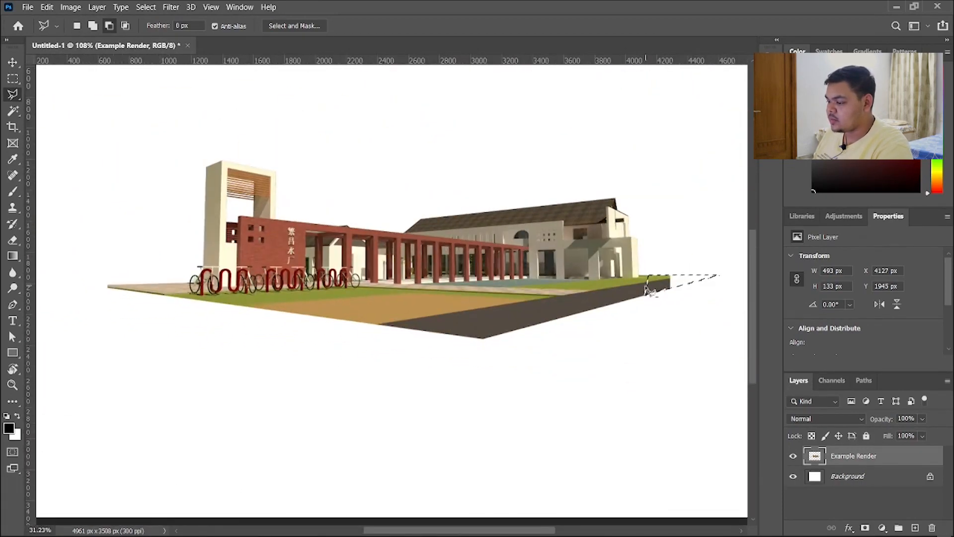
scroll(646, 288, up, 5)
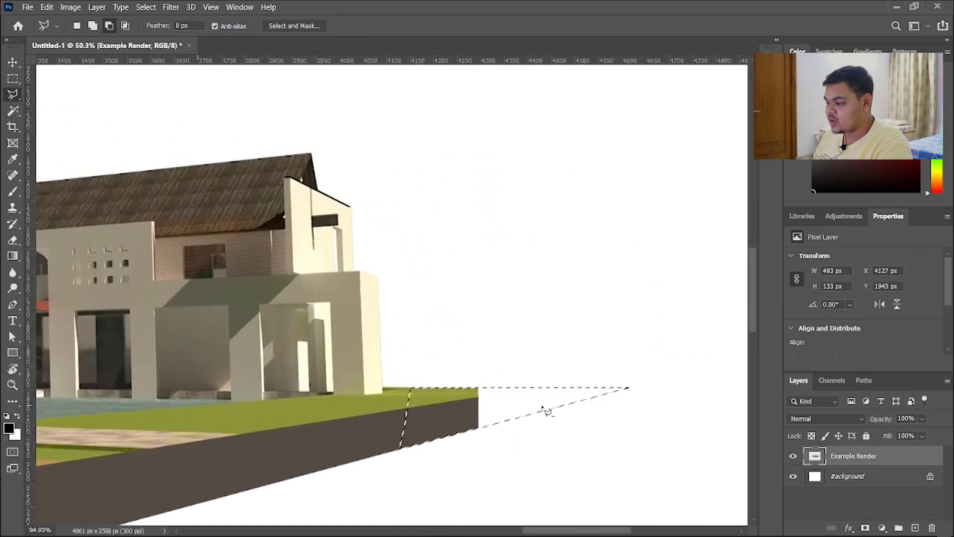
scroll(547, 410, up, 3)
scroll(492, 323, down, 4)
scroll(475, 326, down, 2)
scroll(472, 326, up, 4)
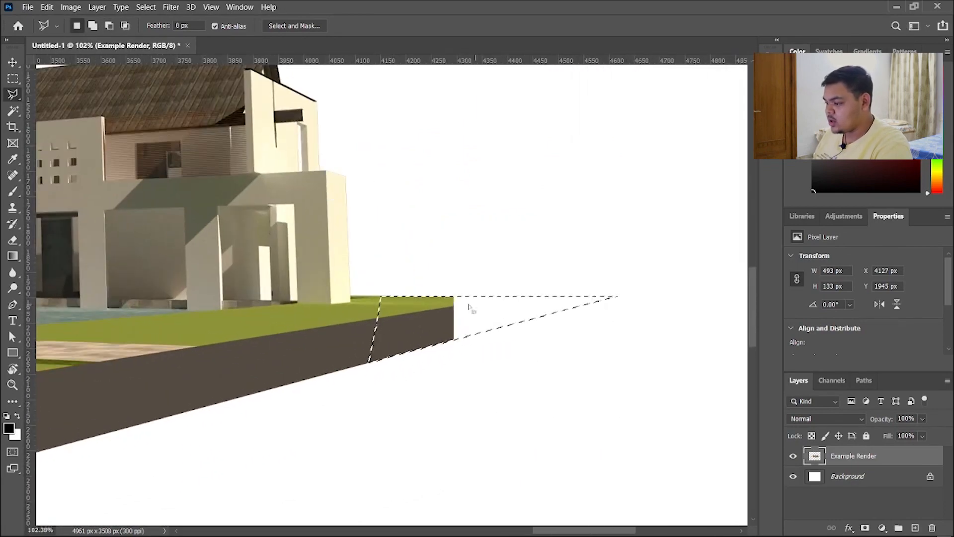
scroll(578, 303, up, 3)
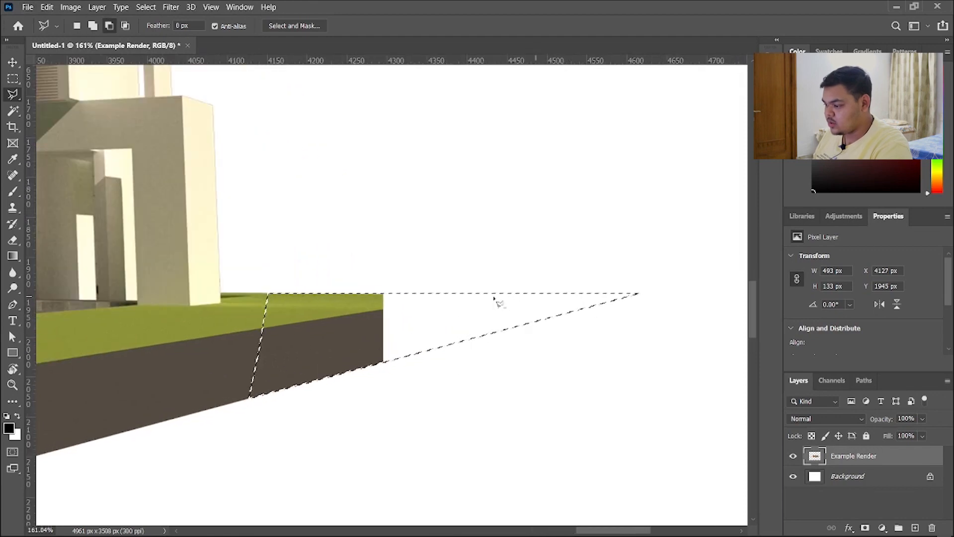
scroll(497, 302, down, 5)
scroll(490, 330, up, 1)
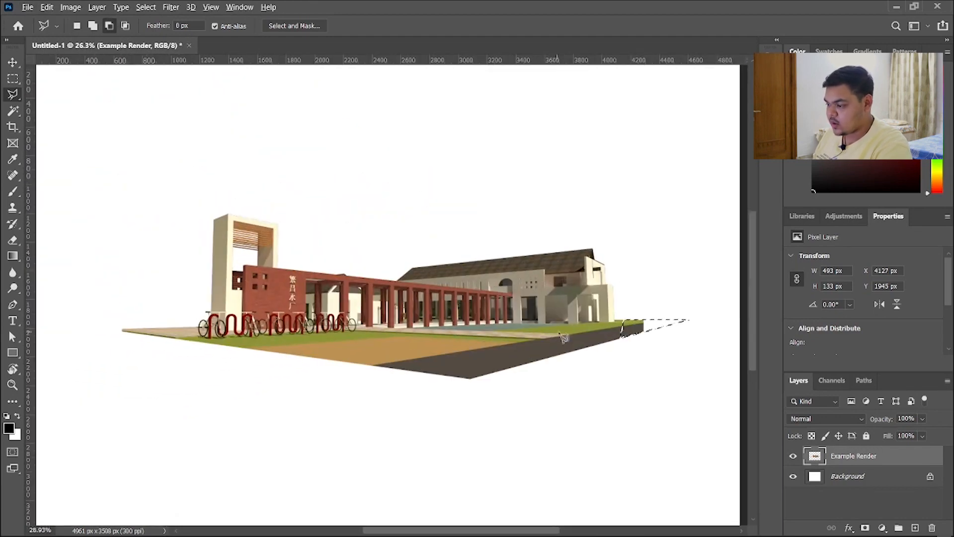
drag(596, 335, 529, 335)
scroll(512, 350, down, 1)
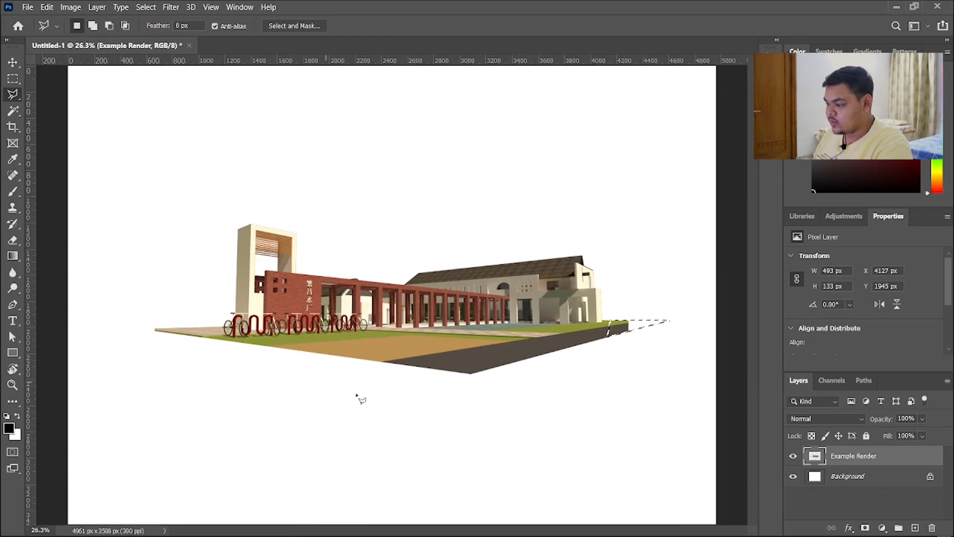
scroll(629, 327, up, 8)
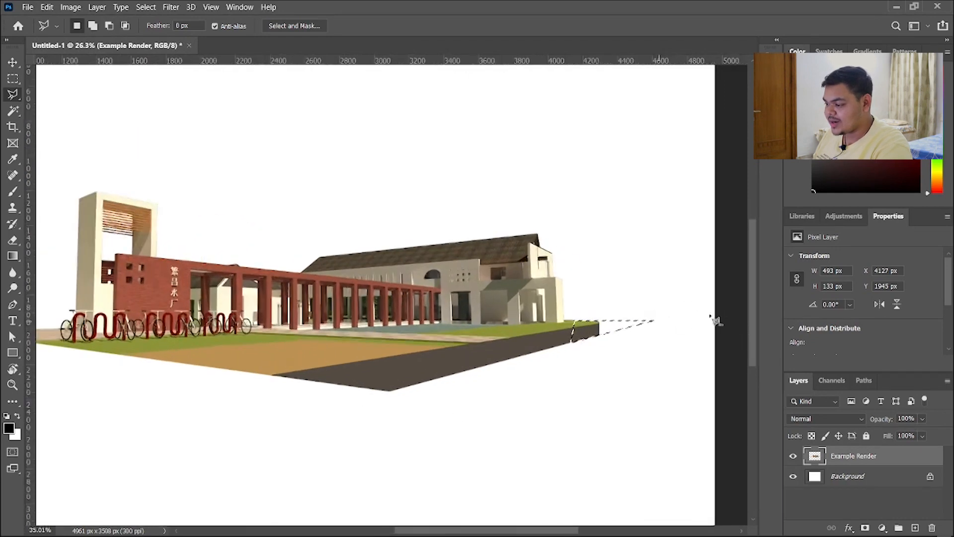
scroll(426, 358, up, 5)
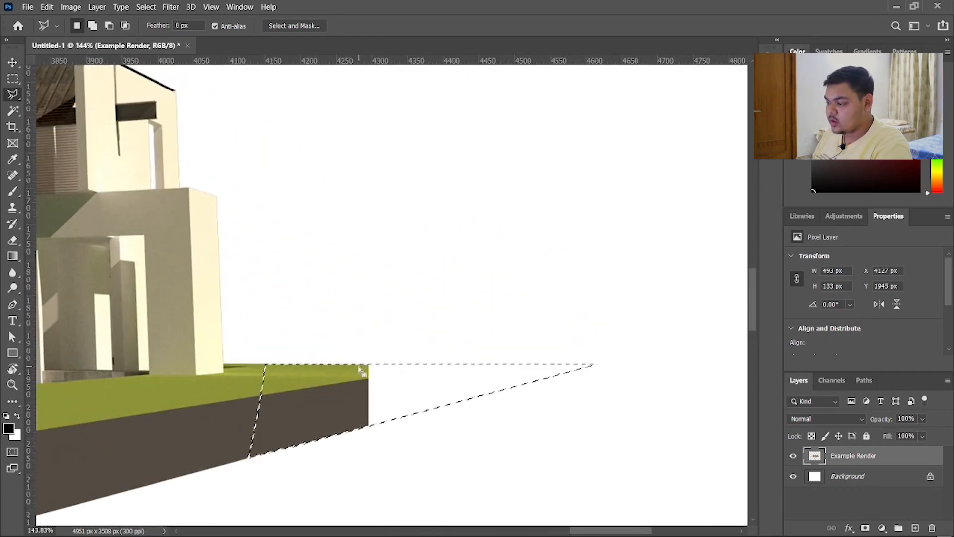
scroll(387, 332, down, 2)
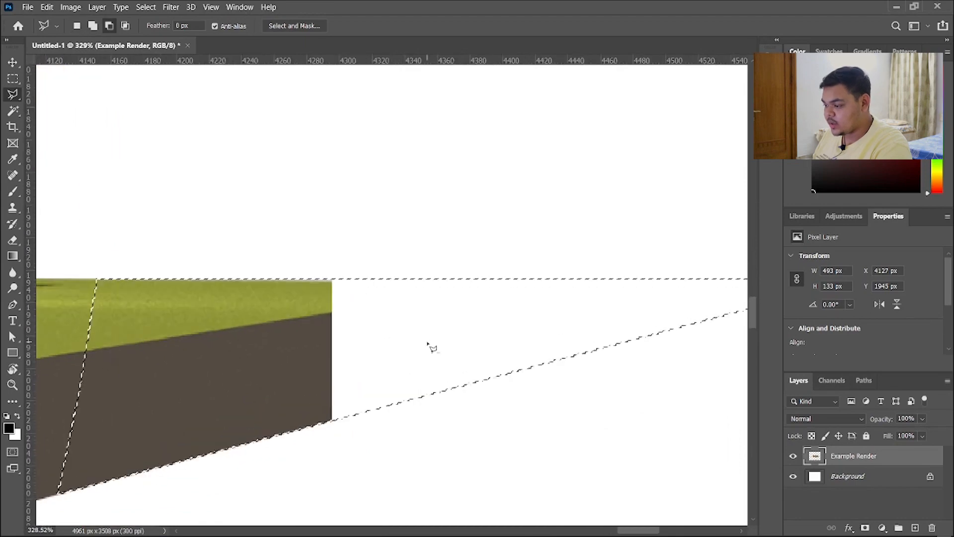
scroll(328, 341, up, 3)
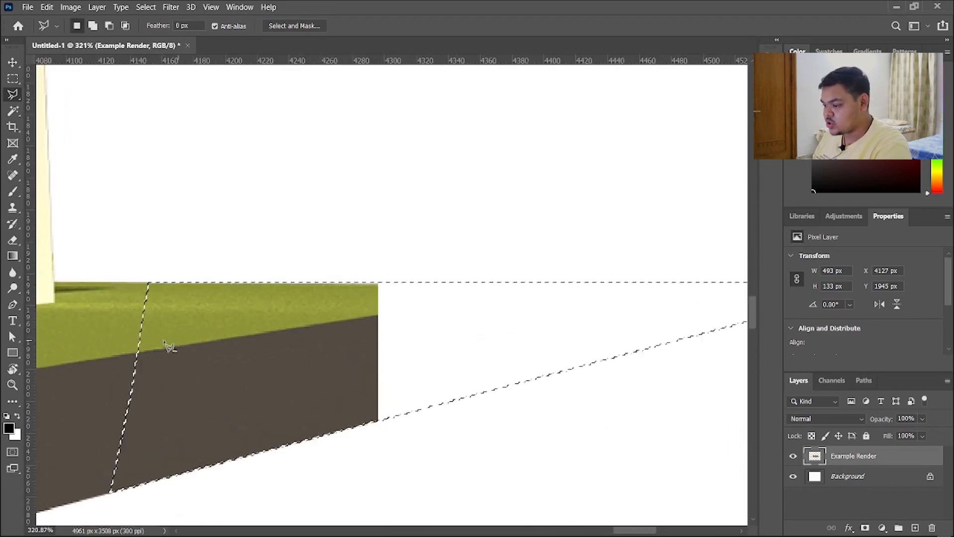
Move the wedge selection onto the road, copy it to a new layer, and place the copy to extend the road's right end.
click(122, 355)
drag(570, 328, 354, 371)
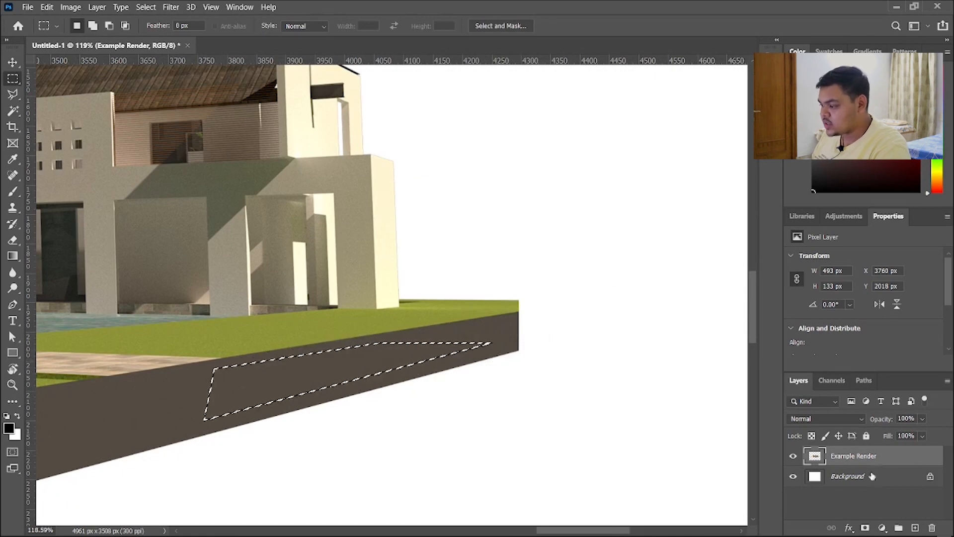
key(ctrl+j)
scroll(511, 344, up, 1)
drag(305, 372, 527, 336)
scroll(579, 319, up, 4)
key(Left)
key(Down)
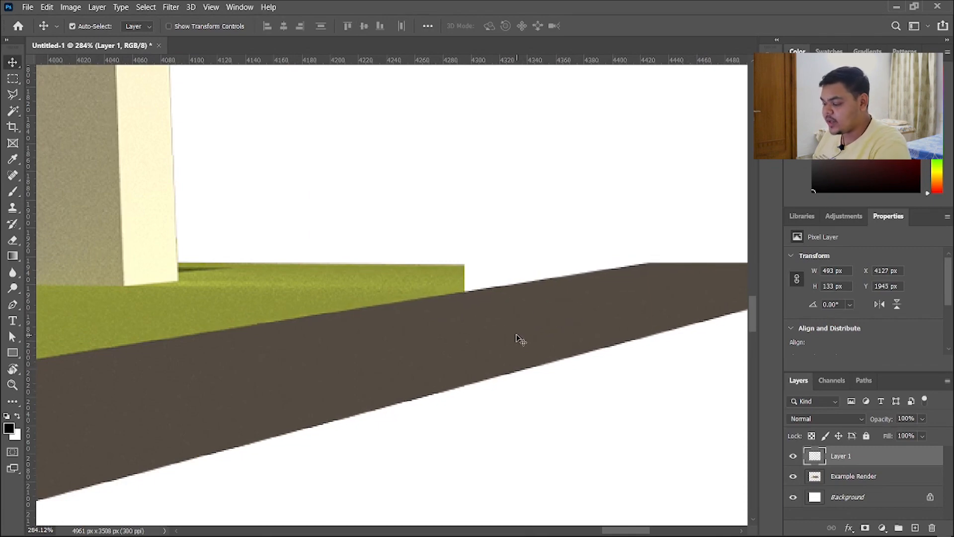
scroll(419, 302, down, 2)
click(590, 234)
Lasso the white gap between the lawn's right end and the road extension, trimming the selection to about 192 by 35 px.
scroll(590, 233, up, 1)
key(l)
scroll(522, 301, up, 2)
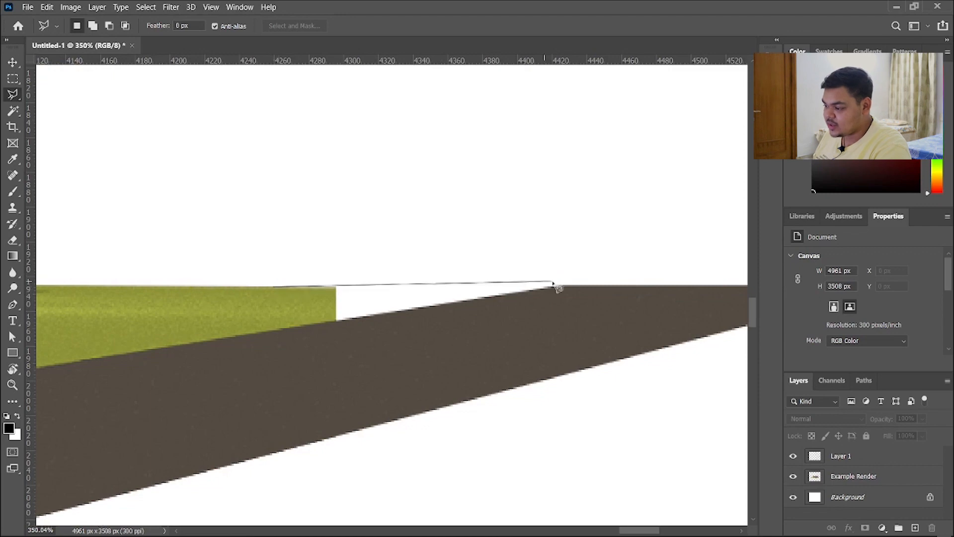
scroll(357, 288, down, 2)
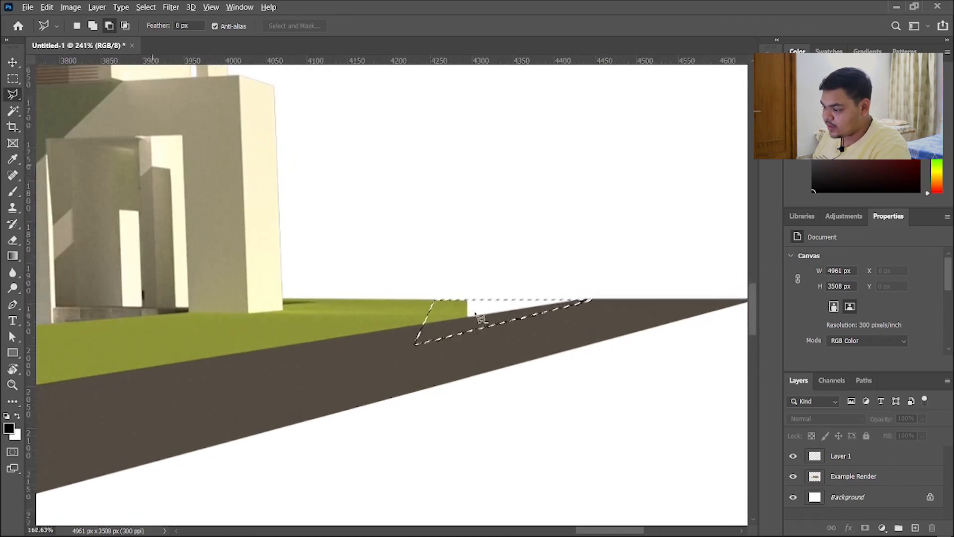
click(423, 329)
scroll(423, 329, up, 1)
double_click(393, 381)
Copy a lawn patch in the gap's shape from the Example Render layer to a new layer and move it over the gap.
click(848, 475)
key(ctrl+j)
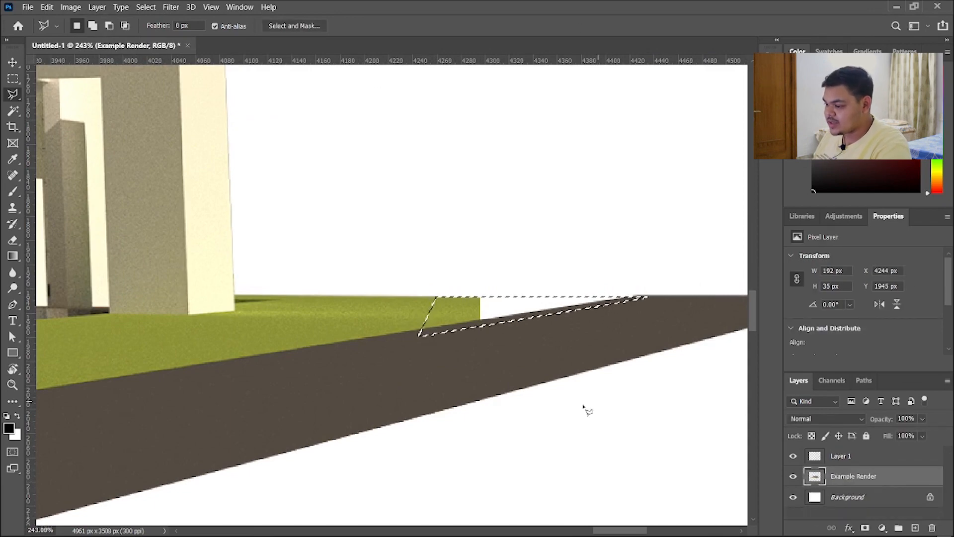
key(m)
mouse_move(506, 311)
mouse_down()
mouse_move(313, 313)
mouse_move(326, 322)
mouse_move(516, 322)
mouse_up()
key(ctrl+j)
key(v)
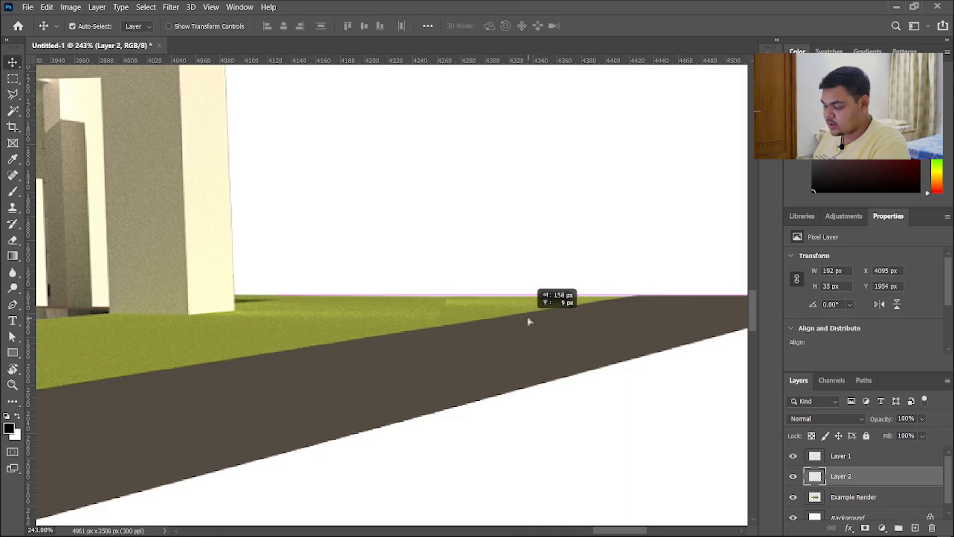
scroll(674, 349, up, 3)
Nudge the copied road piece until it lines up with the original road and lawn edges.
click(658, 324)
key(Down)
key(Down)
key(Left)
key(Up)
key(Left)
key(Left)
key(Down)
key(Up)
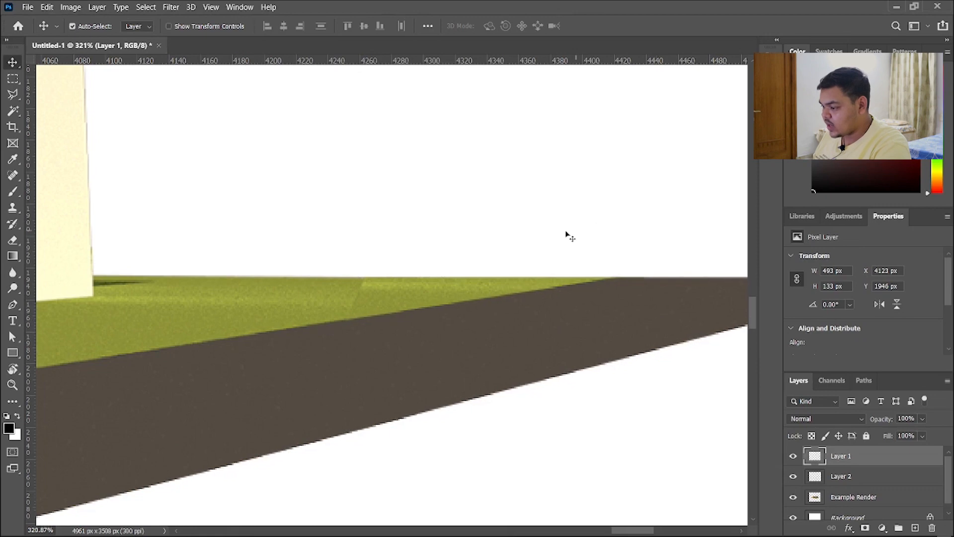
Lasso the paving's left corner, continuing its upper edge beyond the render's left side.
click(398, 293)
drag(398, 294, 341, 281)
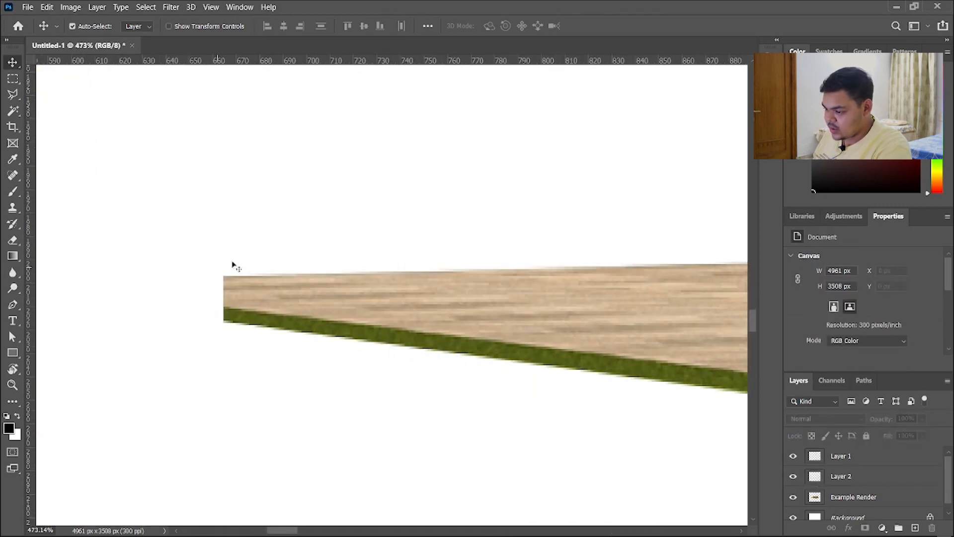
key(l)
scroll(223, 275, up, 2)
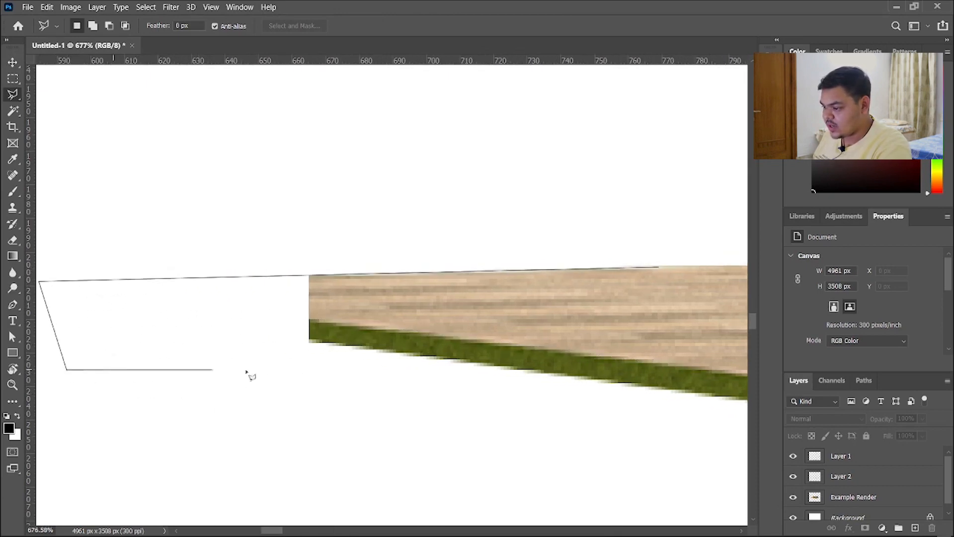
double_click(640, 292)
Subtract the area below the extended lower edge of the paving from the selection, leaving a pointed wedge.
alt+click(640, 361)
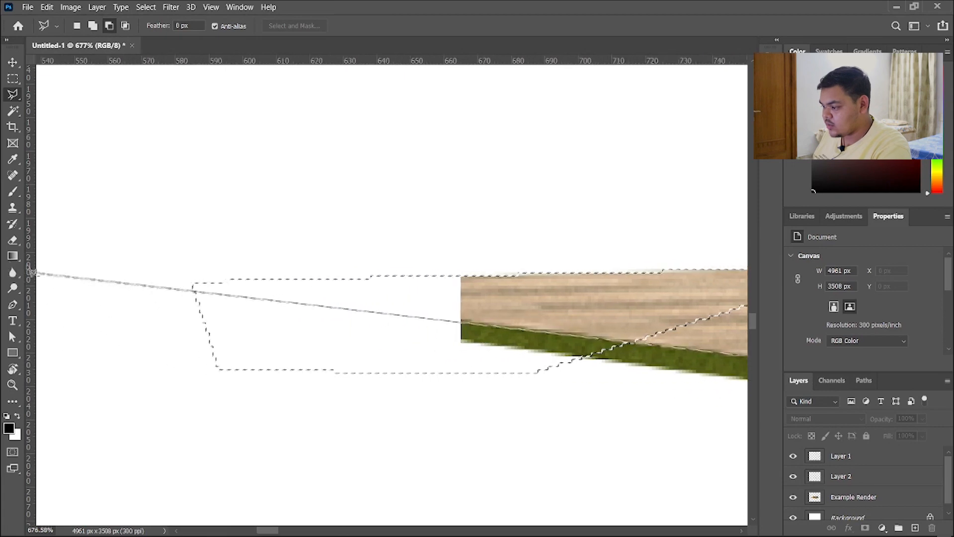
click(55, 263)
click(211, 409)
double_click(716, 411)
scroll(569, 346, down, 2)
Move the wedge selection onto the paving, copy it to a new layer, and place the copy as the paving's left tip.
drag(568, 346, 547, 314)
scroll(547, 314, down, 2)
mouse_move(348, 342)
mouse_down()
mouse_move(586, 333)
mouse_move(586, 348)
mouse_move(601, 351)
mouse_up()
click(926, 500)
key(ctrl+j)
key(v)
drag(569, 344, 347, 340)
Lasso a sloping band about 186 by 52 px around the green strip below the paving's left end.
key(m)
scroll(325, 351, down, 1)
scroll(303, 355, up, 3)
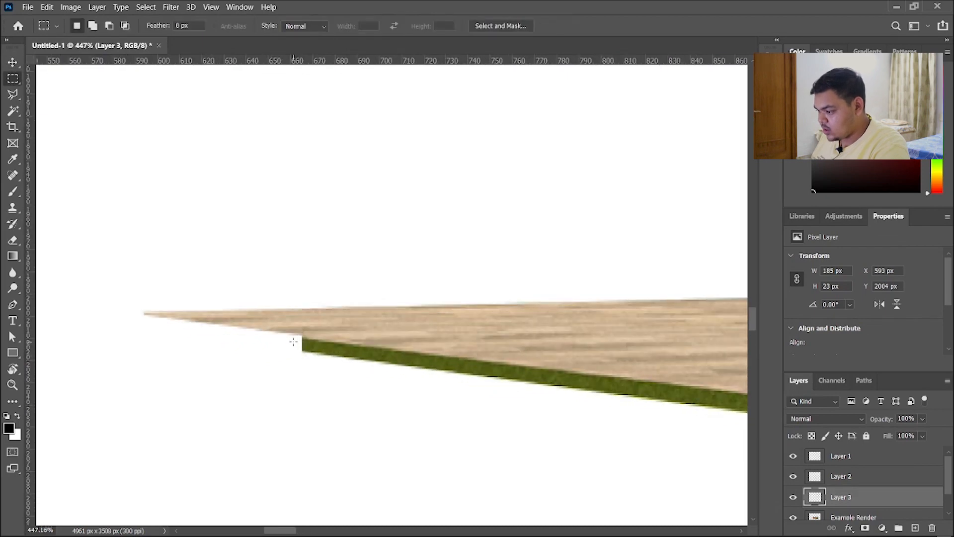
scroll(293, 342, down, 2)
key(l)
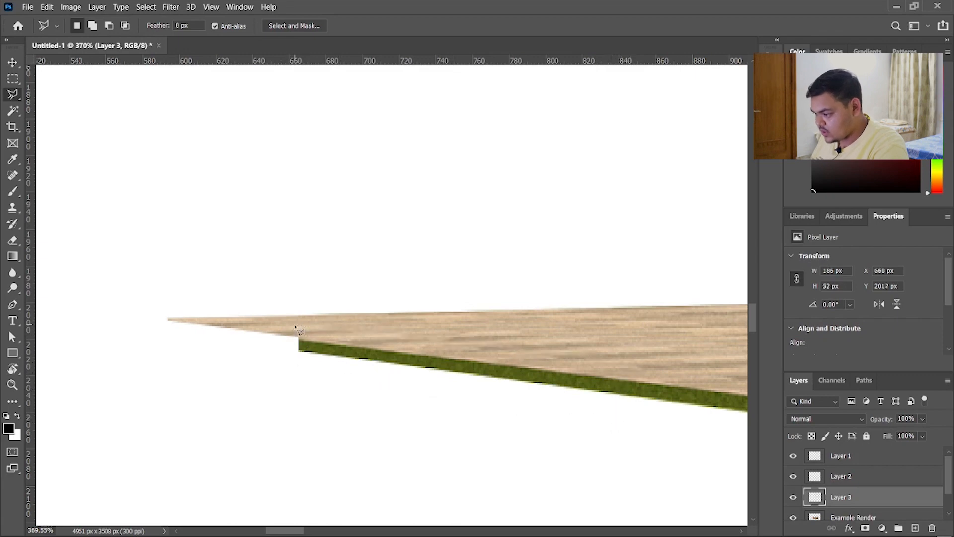
scroll(857, 494, down, 2)
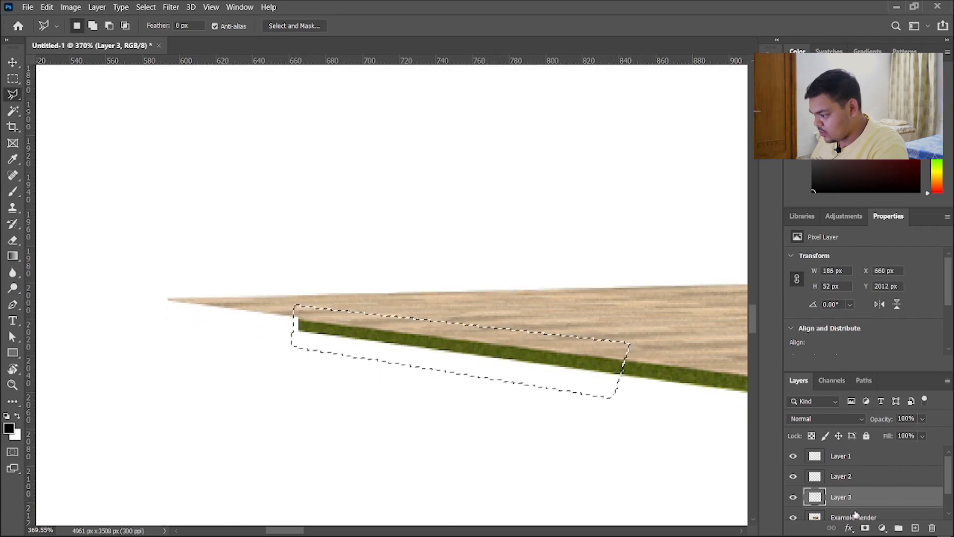
Copy the selected green strip from the render to a new layer and align it beneath the paving's left tip.
click(855, 518)
key(ctrl+j)
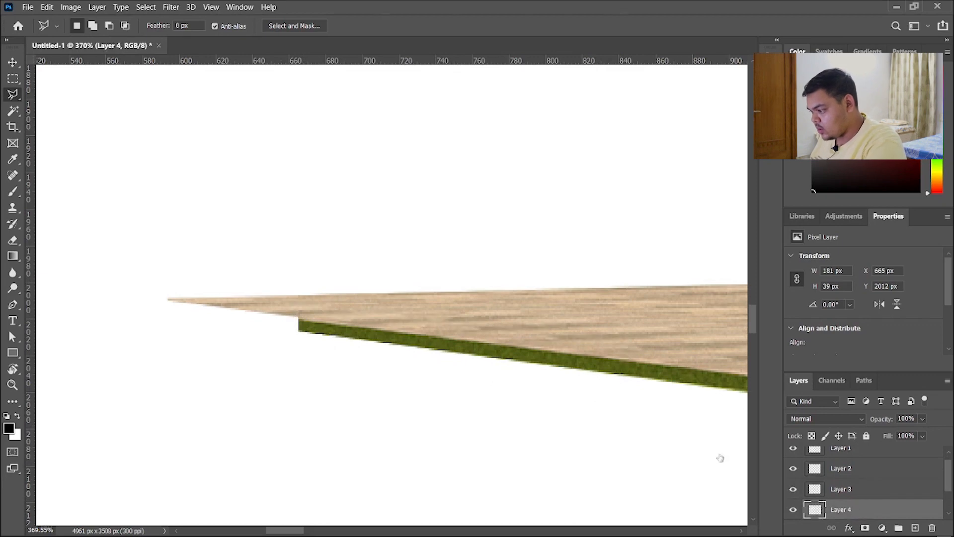
key(ctrl+t)
drag(381, 356, 346, 341)
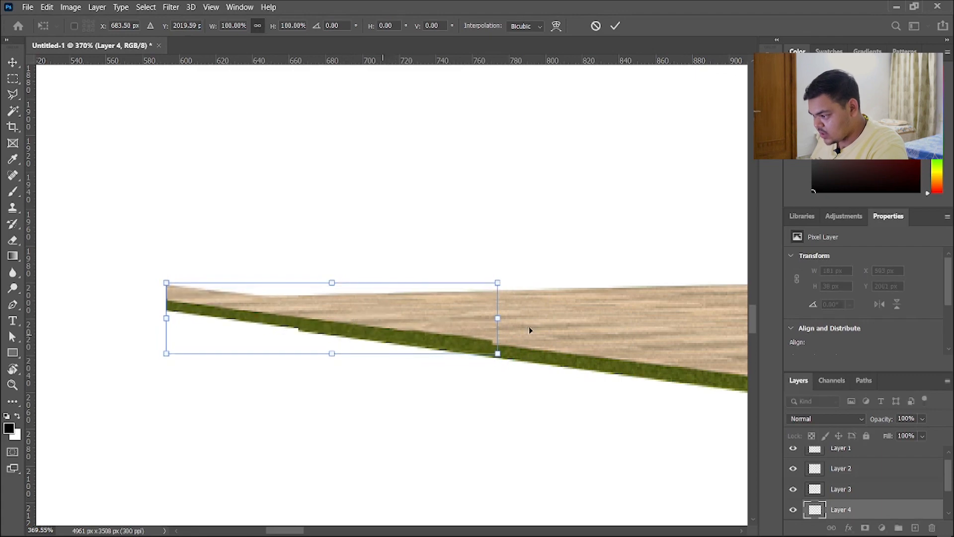
drag(521, 282, 522, 277)
drag(434, 313, 434, 316)
key(Return)
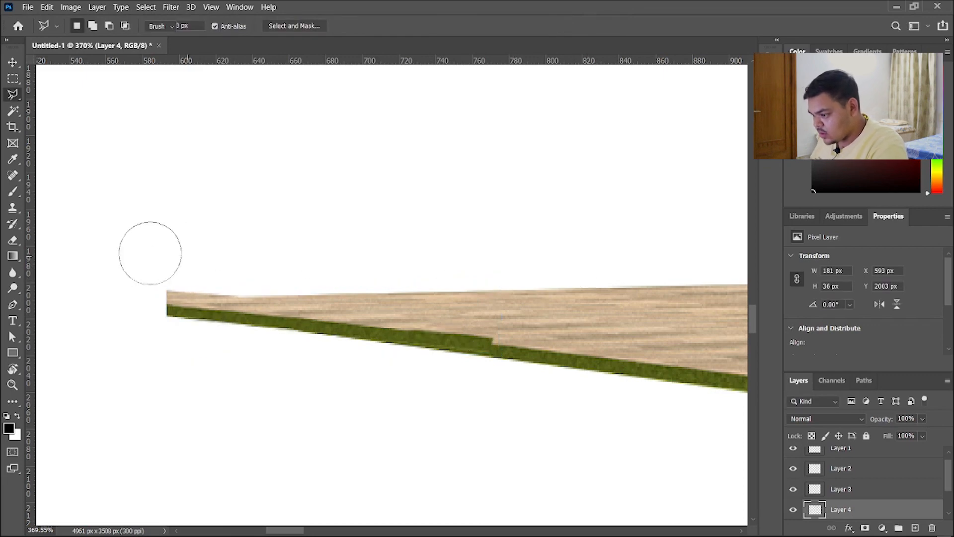
Erase the excess paving above the left tip and merge the render and its patch layers into one layer.
mouse_move(180, 266)
mouse_down()
mouse_move(140, 268)
mouse_move(171, 295)
mouse_up()
key(v)
scroll(519, 298, down, 15)
scroll(520, 299, up, 2)
scroll(892, 462, up, 1)
click(893, 461)
scroll(893, 462, down, 3)
right_click(893, 461)
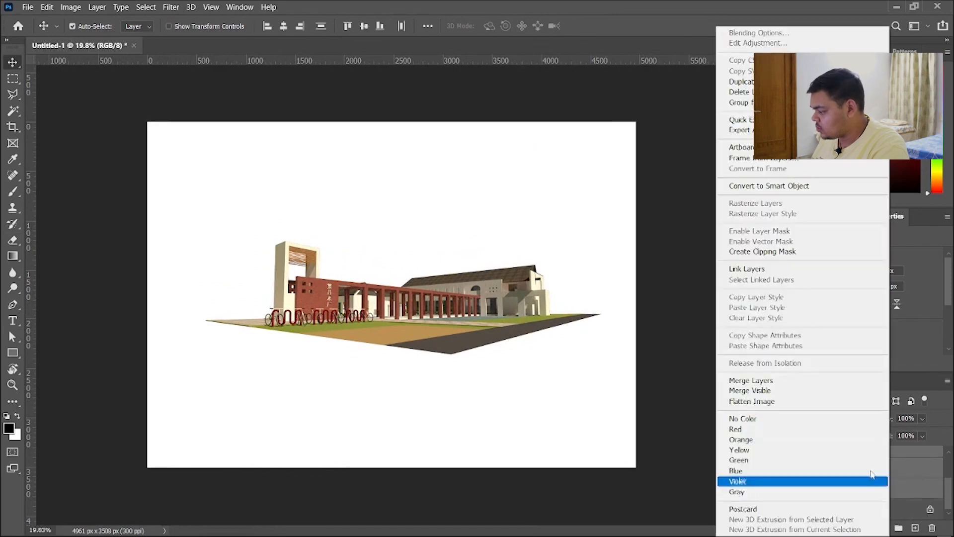
click(741, 390)
drag(389, 339, 361, 337)
key(ctrl+z)
key(ctrl+0)
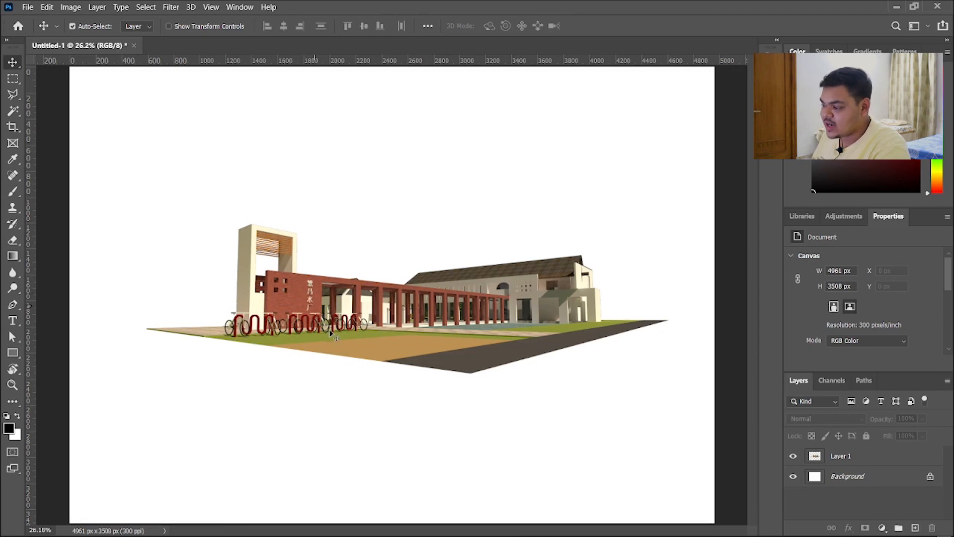
Lasso a thin band below the ground's front-left edge, running from the paving's left tip to the road's front corner.
scroll(144, 328, up, 10)
key(l)
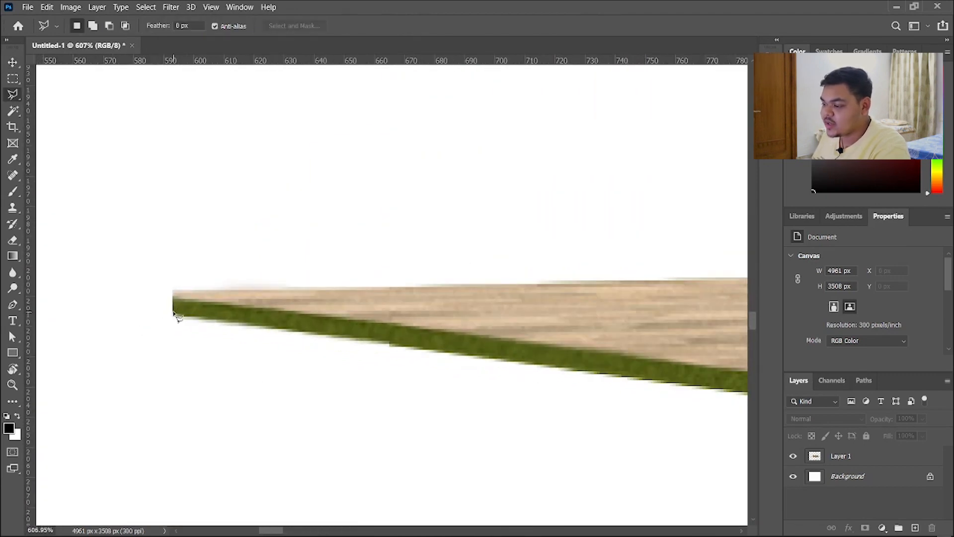
scroll(173, 326, down, 10)
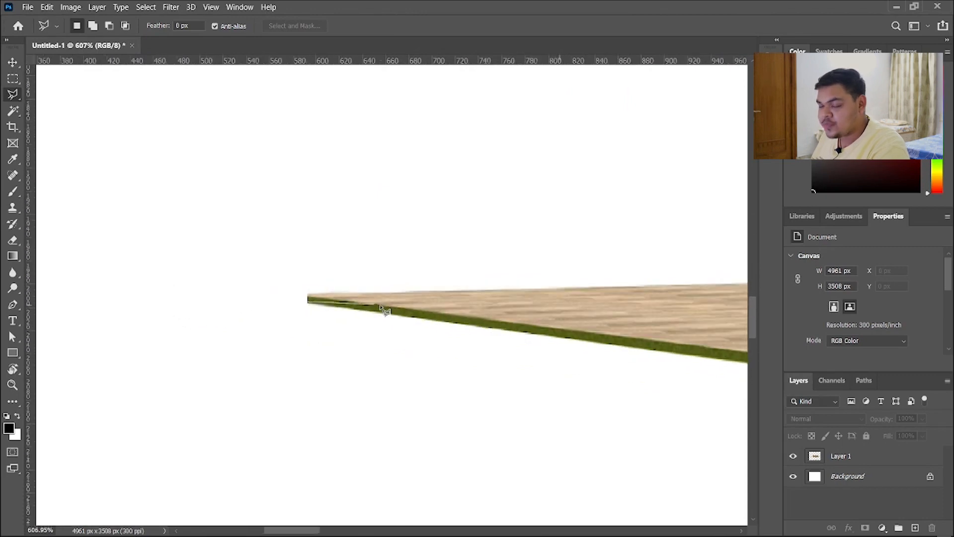
drag(548, 331, 354, 313)
scroll(117, 289, up, 5)
drag(118, 296, 407, 262)
scroll(407, 262, up, 3)
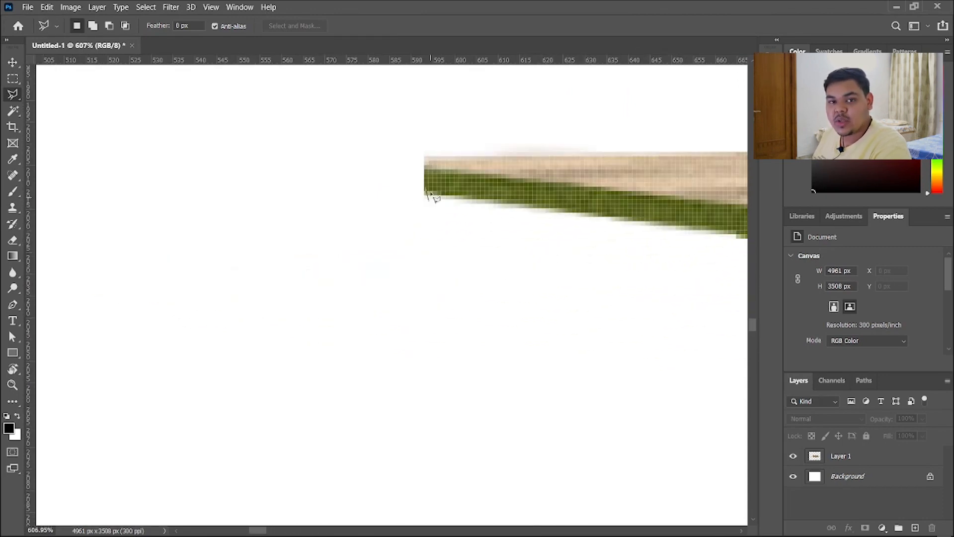
scroll(427, 249, down, 2)
drag(431, 271, 333, 199)
click(316, 198)
scroll(329, 204, down, 6)
drag(631, 297, 293, 246)
scroll(294, 246, down, 6)
drag(595, 307, 437, 271)
scroll(437, 270, down, 1)
drag(508, 287, 552, 288)
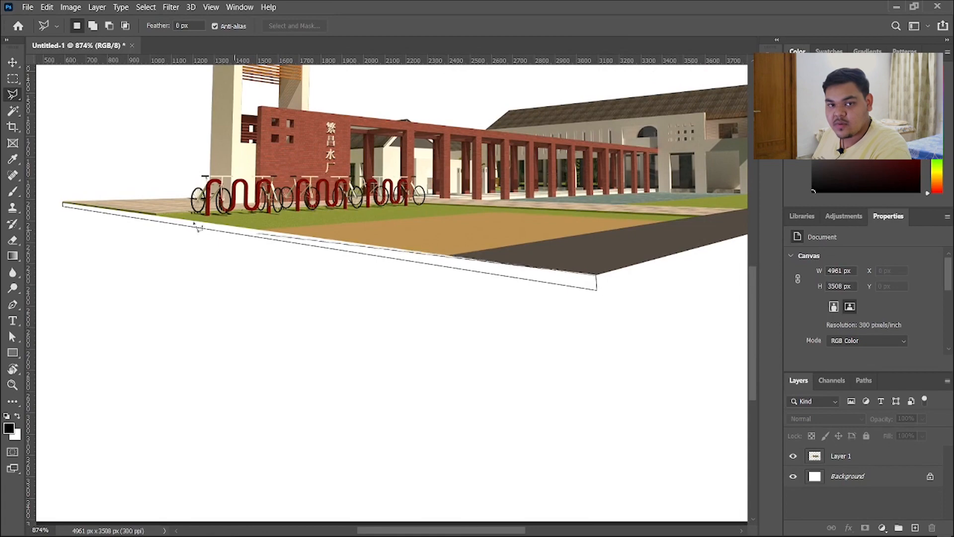
click(64, 202)
scroll(597, 275, up, 9)
Subtract the overlap with the ground from the selection so the band's upper side follows the ground's lower edge.
click(583, 255)
scroll(616, 267, up, 5)
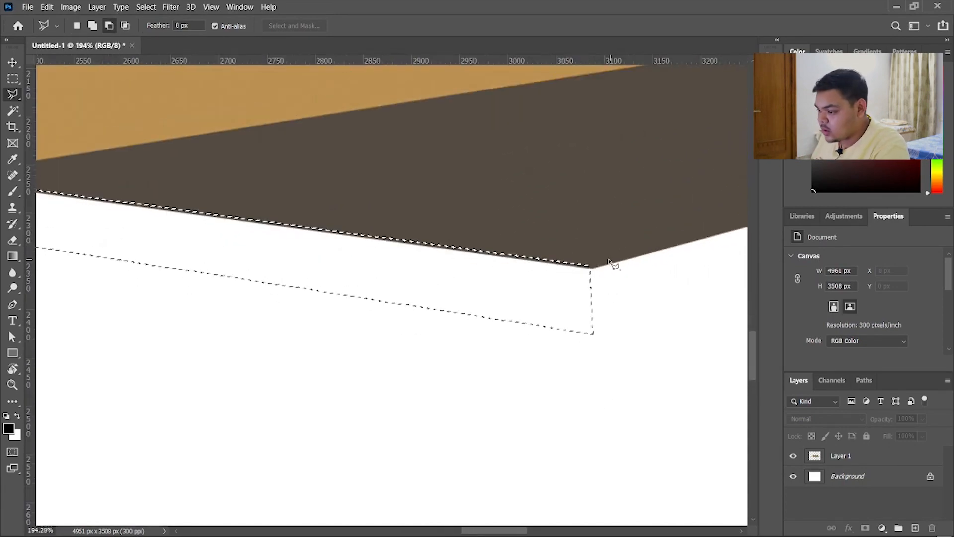
scroll(611, 278, up, 6)
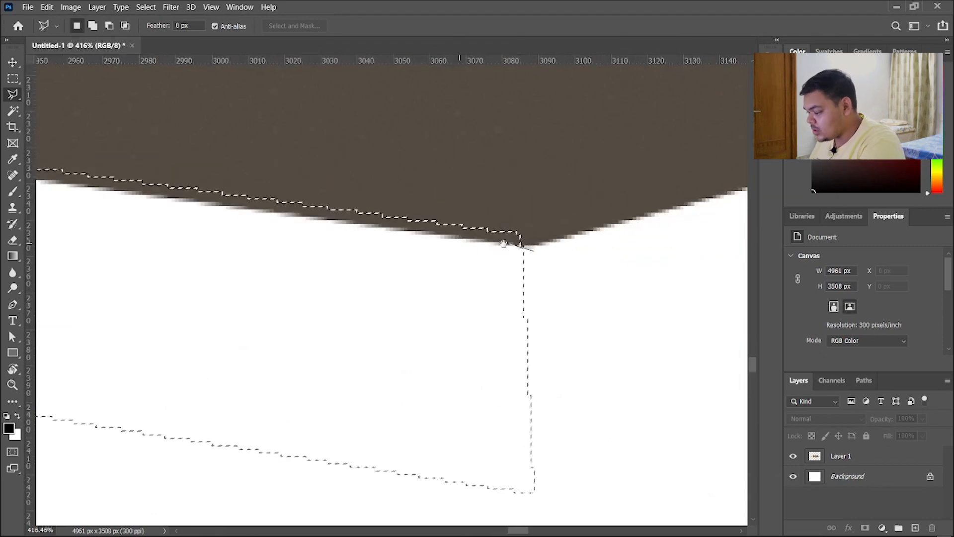
scroll(532, 248, down, 8)
scroll(647, 257, down, 8)
drag(249, 243, 550, 294)
scroll(400, 296, up, 8)
drag(198, 189, 412, 295)
scroll(413, 295, up, 5)
drag(300, 245, 479, 298)
scroll(479, 298, up, 5)
click(152, 204)
click(183, 171)
scroll(184, 171, down, 8)
scroll(183, 171, down, 5)
drag(462, 219, 189, 208)
scroll(189, 209, down, 3)
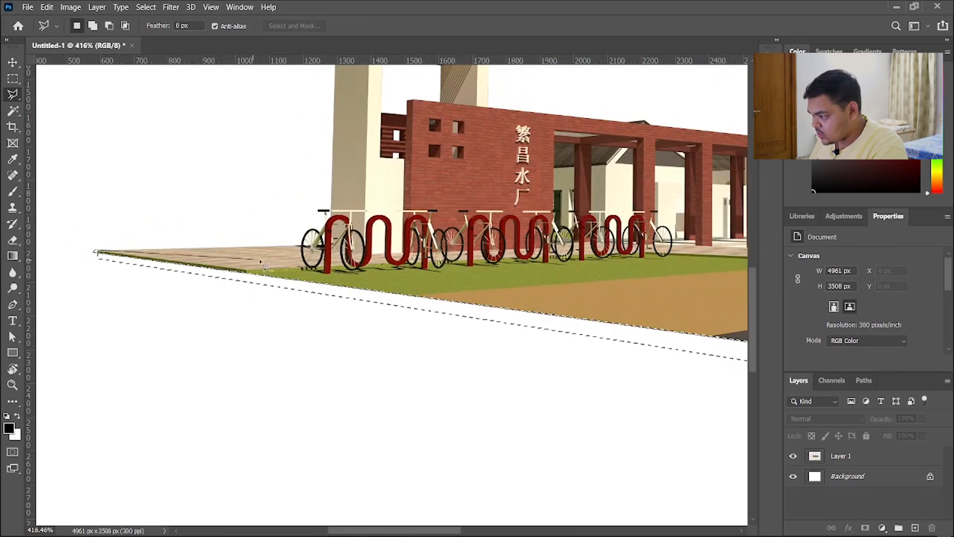
drag(561, 308, 271, 267)
click(686, 300)
double_click(686, 334)
drag(672, 334, 608, 461)
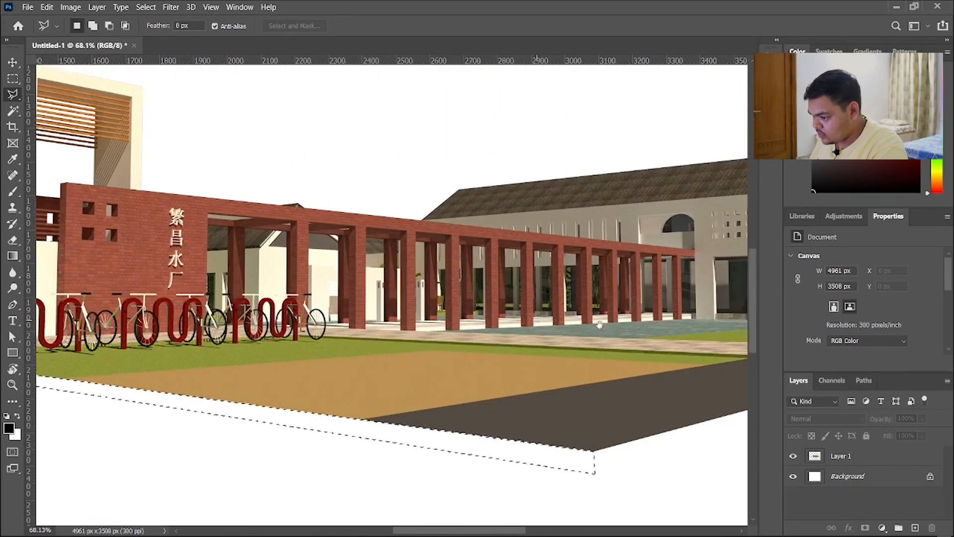
Fill the selected band with a Solid Color layer in light tan, based on a colour sampled from the brown ground.
scroll(517, 393, down, 8)
scroll(518, 392, up, 2)
click(882, 529)
click(869, 311)
drag(529, 192, 462, 158)
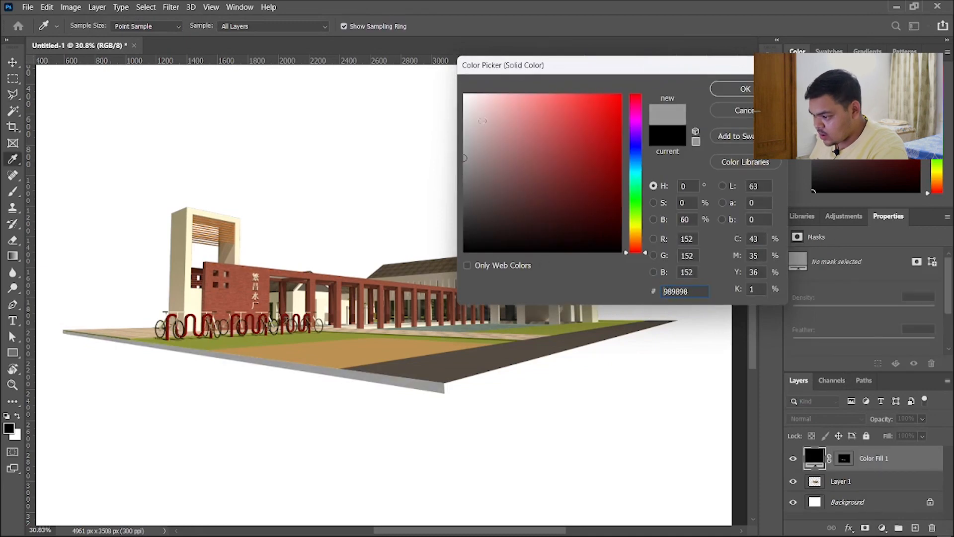
click(305, 356)
mouse_move(536, 122)
mouse_down()
mouse_move(530, 107)
mouse_move(520, 131)
mouse_up()
key(Return)
Lasso a tapering band below the road's outer edge, from the tan band's front corner to the road's far right tip.
scroll(547, 379, up, 2)
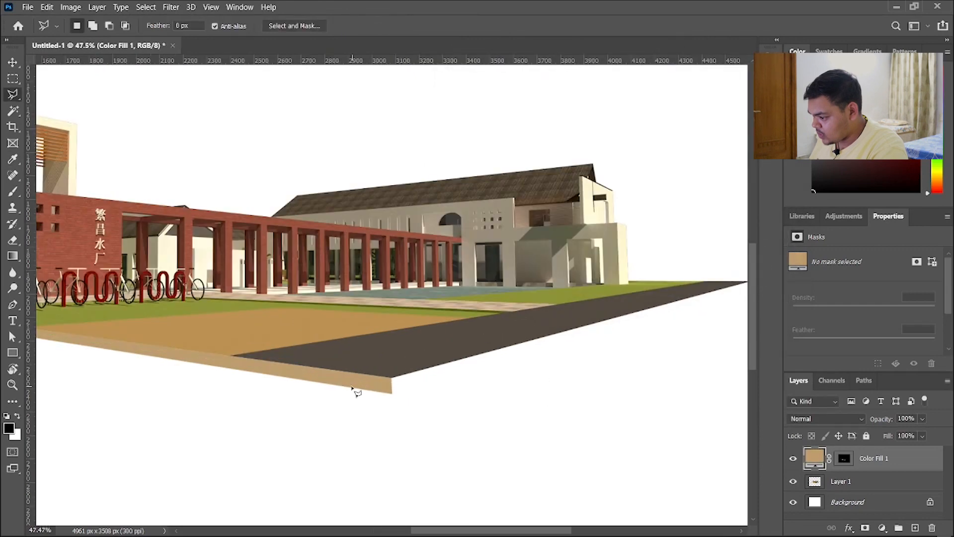
key(v)
key(l)
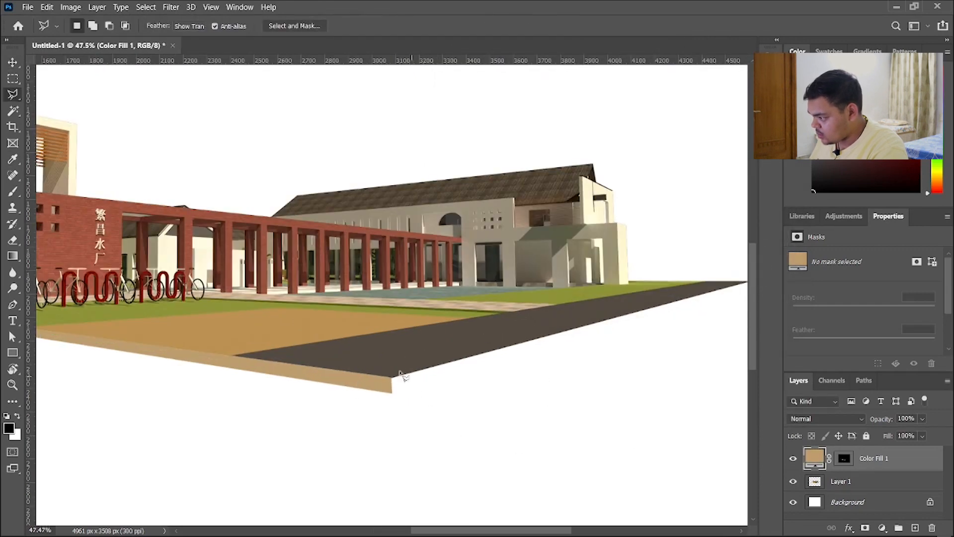
scroll(397, 393, up, 5)
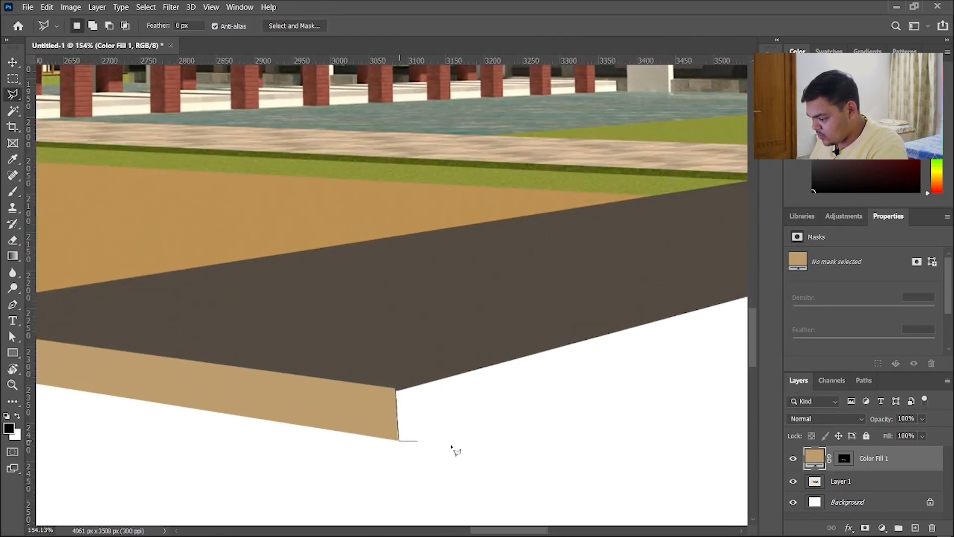
scroll(453, 447, down, 5)
drag(517, 462, 477, 367)
scroll(646, 319, up, 2)
mouse_move(715, 209)
mouse_down()
mouse_move(580, 341)
mouse_move(711, 253)
mouse_move(264, 263)
mouse_up()
click(709, 262)
scroll(713, 258, up, 3)
click(485, 232)
scroll(304, 333, down, 3)
mouse_move(159, 373)
mouse_down()
mouse_move(729, 215)
mouse_move(290, 289)
mouse_up()
click(422, 265)
Trim the band selection at the far right tip and subtract its overlap with the road along the outer edge.
scroll(592, 193, up, 6)
alt+click(531, 208)
click(531, 270)
click(599, 269)
click(531, 209)
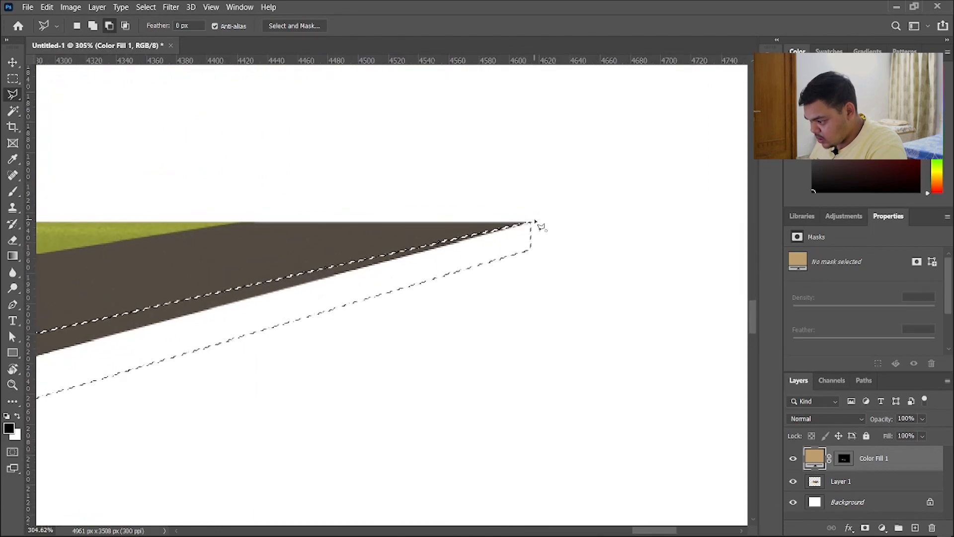
drag(303, 302, 686, 199)
scroll(378, 318, down, 7)
drag(347, 336, 741, 211)
scroll(351, 285, up, 6)
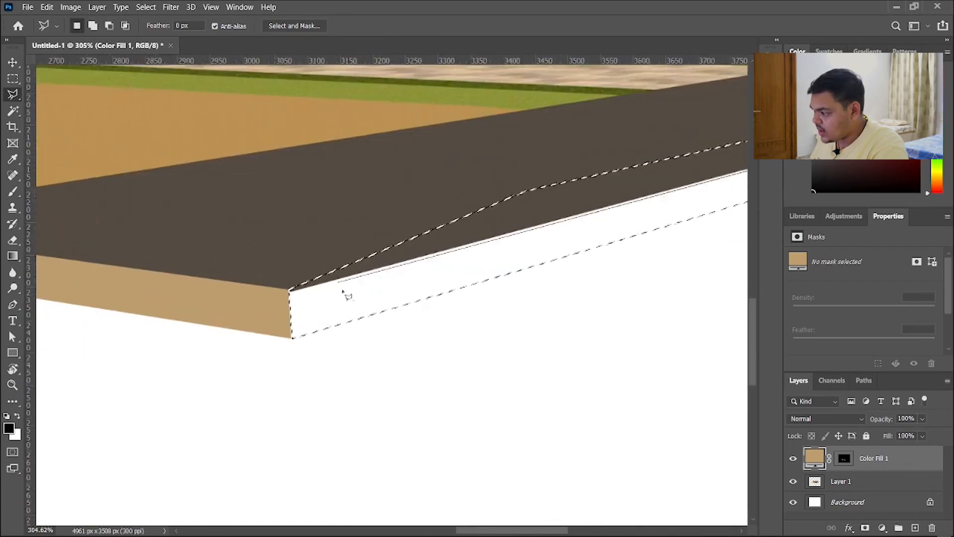
scroll(169, 303, down, 7)
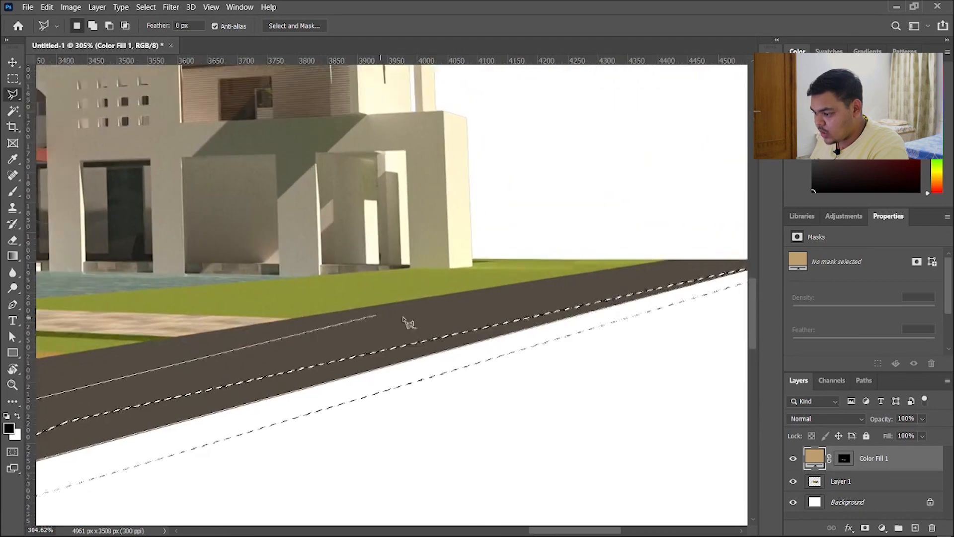
Fill the band along the road with a Solid Color layer in the darker tan #8f7a5a.
click(882, 528)
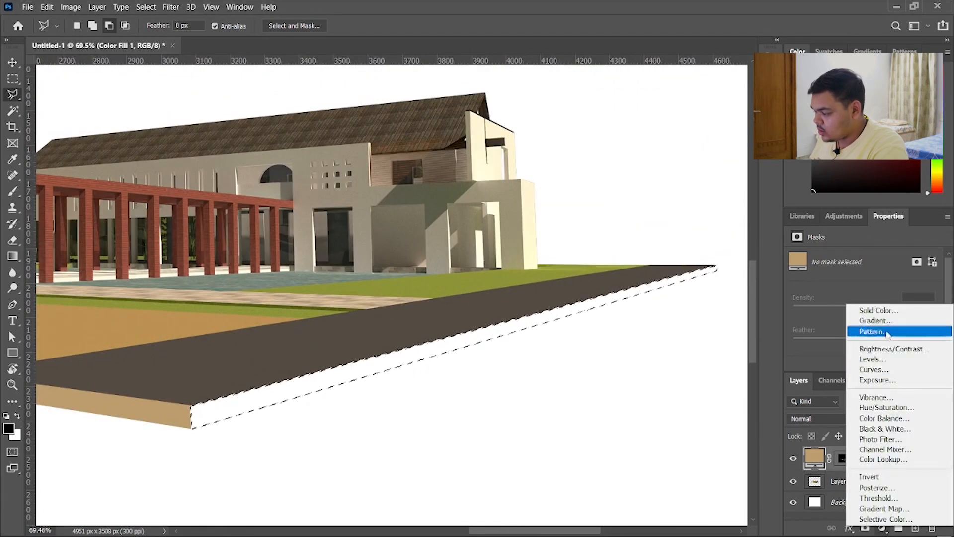
click(885, 311)
click(174, 413)
drag(532, 135, 523, 163)
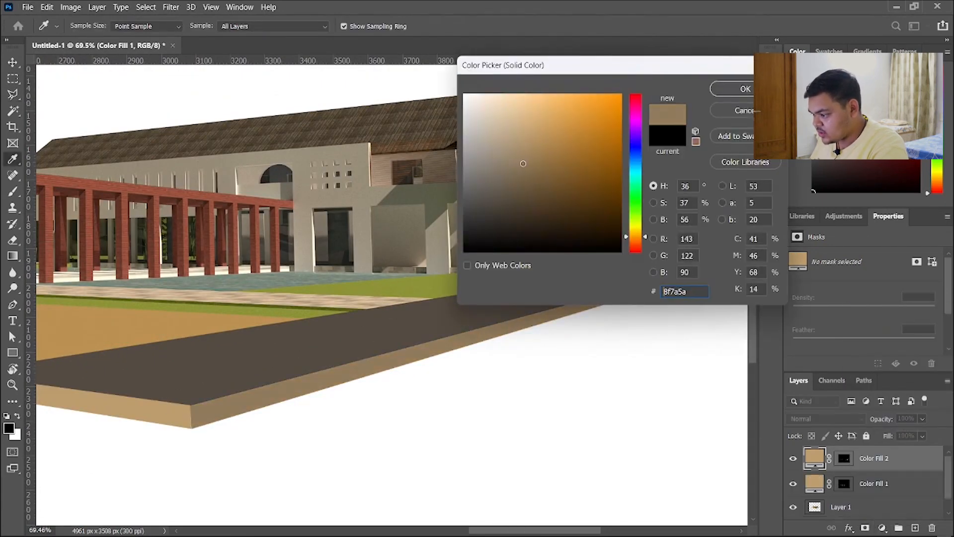
key(Return)
scroll(415, 411, down, 5)
scroll(470, 359, up, 3)
Add a Pattern Overlay to the darker tan band's fill layer and choose a grey stone pattern.
key(v)
click(502, 392)
click(932, 463)
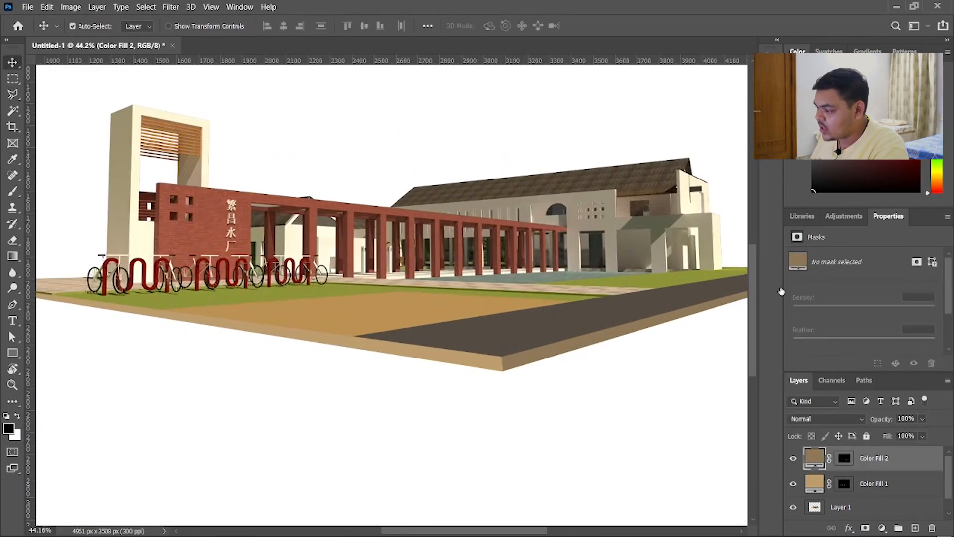
click(322, 252)
drag(531, 48, 424, 38)
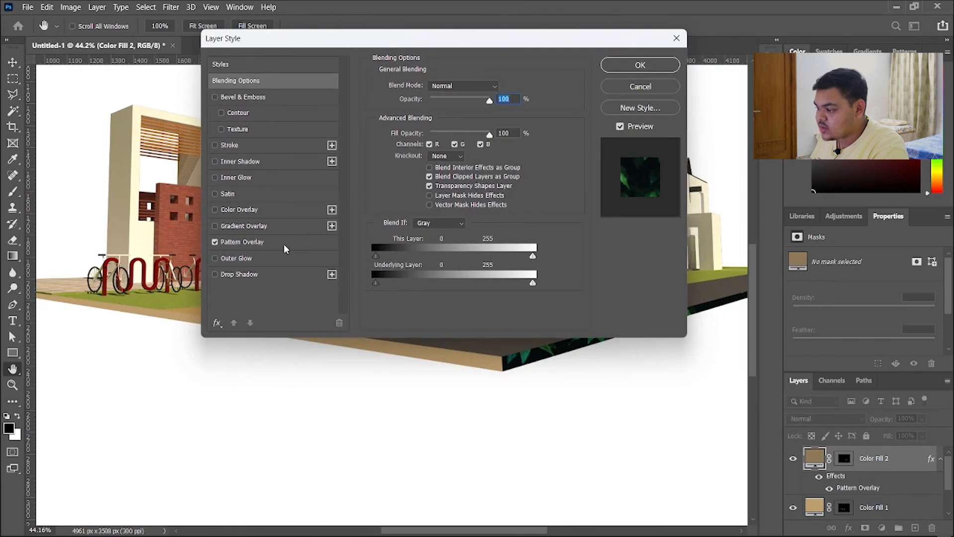
click(281, 244)
click(460, 128)
scroll(467, 192, down, 1)
click(386, 205)
scroll(408, 192, down, 4)
click(456, 199)
Set the Pattern Overlay's blend mode to Hard Light and its opacity to 28%, and apply the style.
click(458, 85)
click(453, 85)
click(437, 128)
click(472, 86)
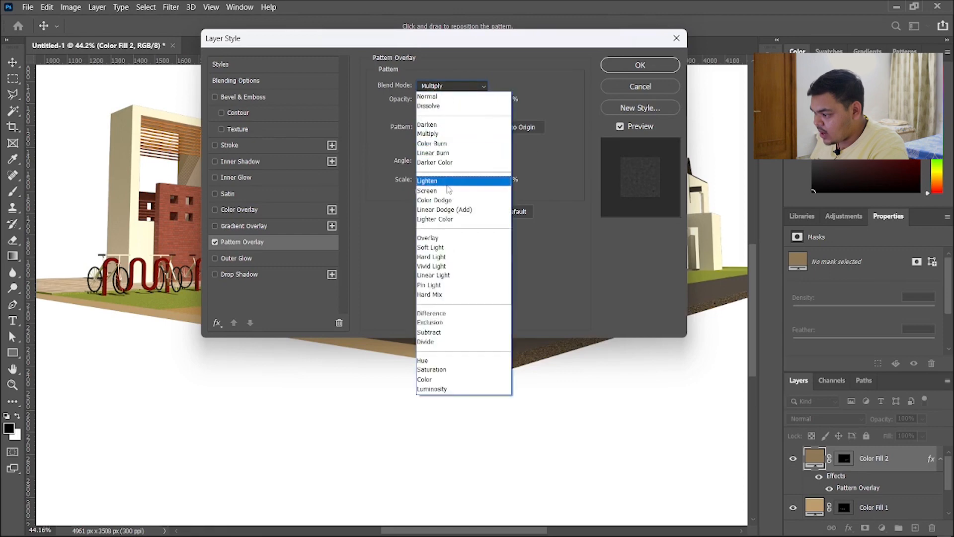
click(459, 257)
drag(478, 101, 451, 103)
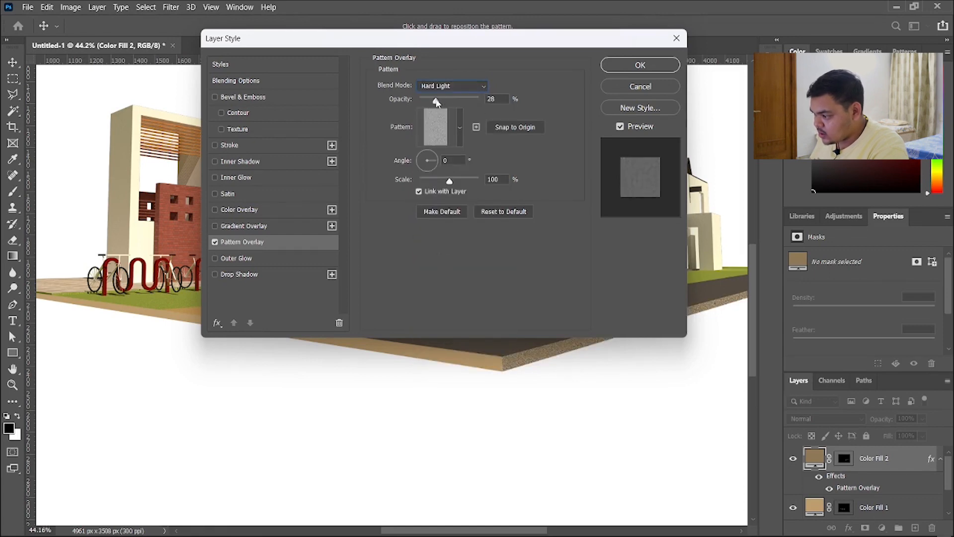
click(649, 66)
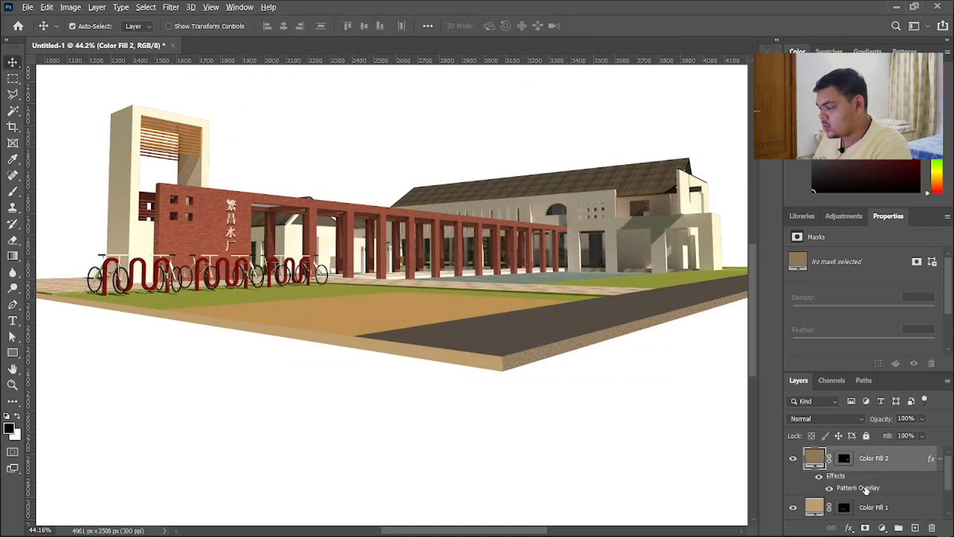
Lasso the darker stone band's end at the front corner and touch up its layer mask there with the Eraser.
scroll(496, 347, up, 10)
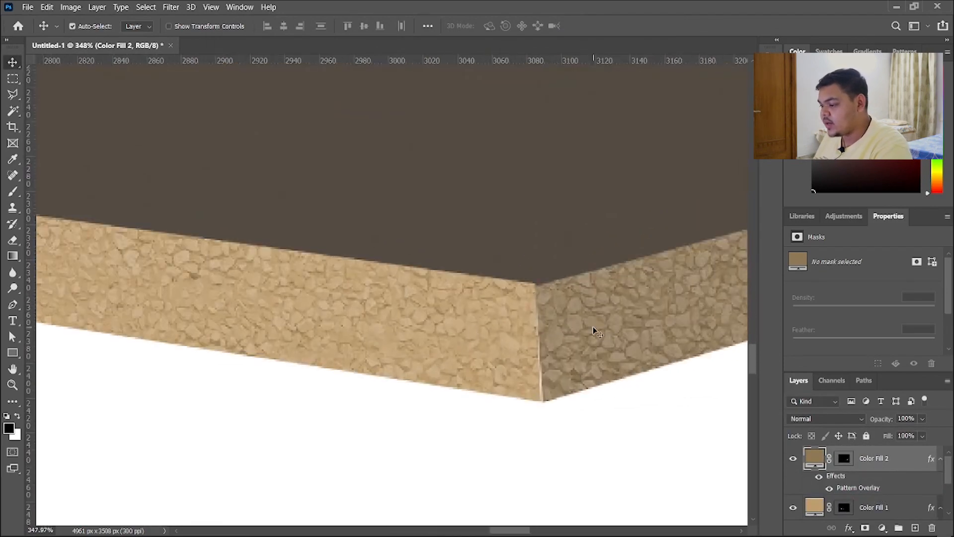
key(l)
scroll(541, 289, up, 1)
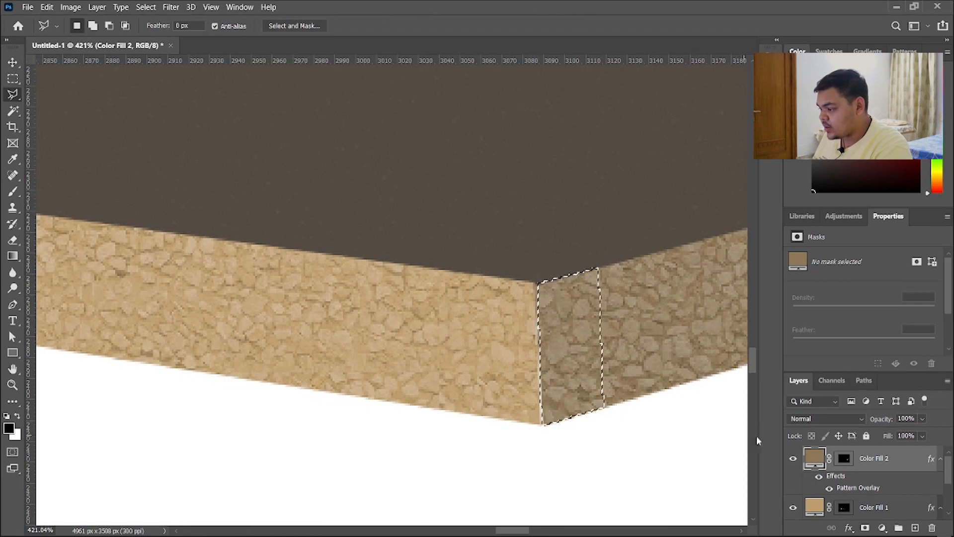
click(843, 458)
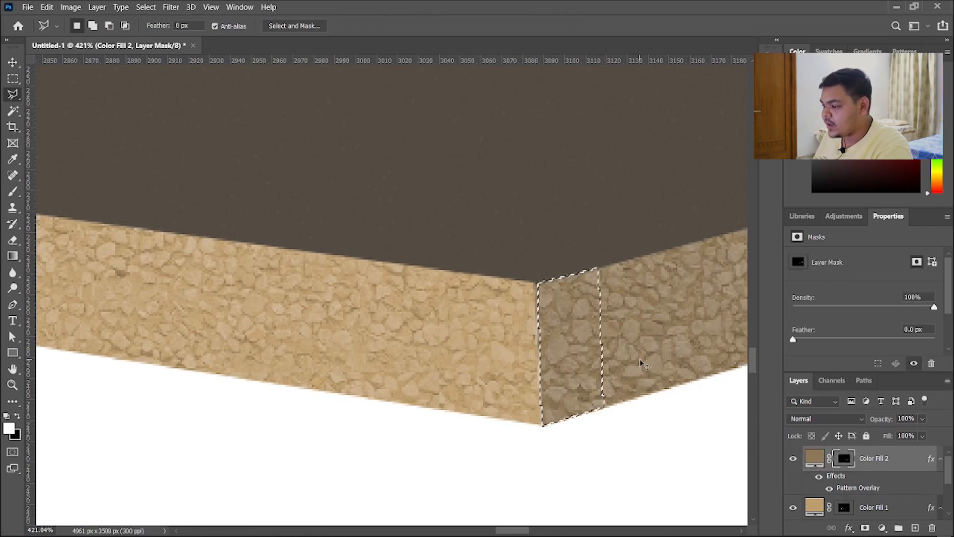
key(e)
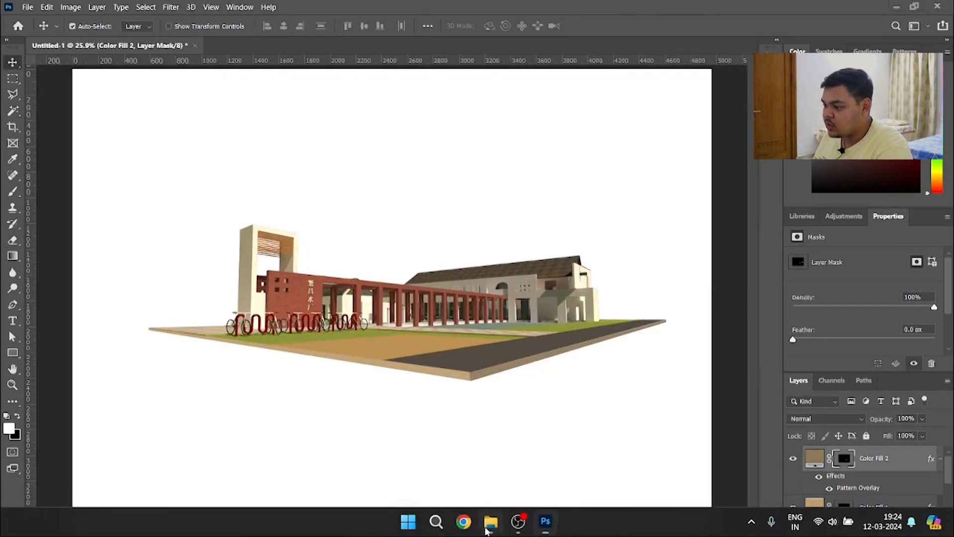
Place the cloudy-sky photo from File Explorer's Resource Files folder into the Photoshop document and mask it to a circle.
click(487, 530)
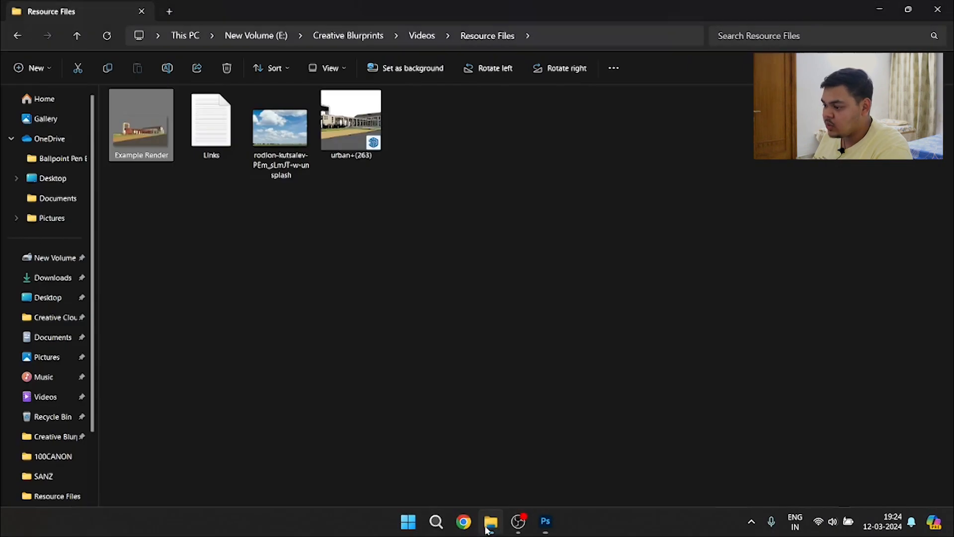
drag(295, 121, 454, 293)
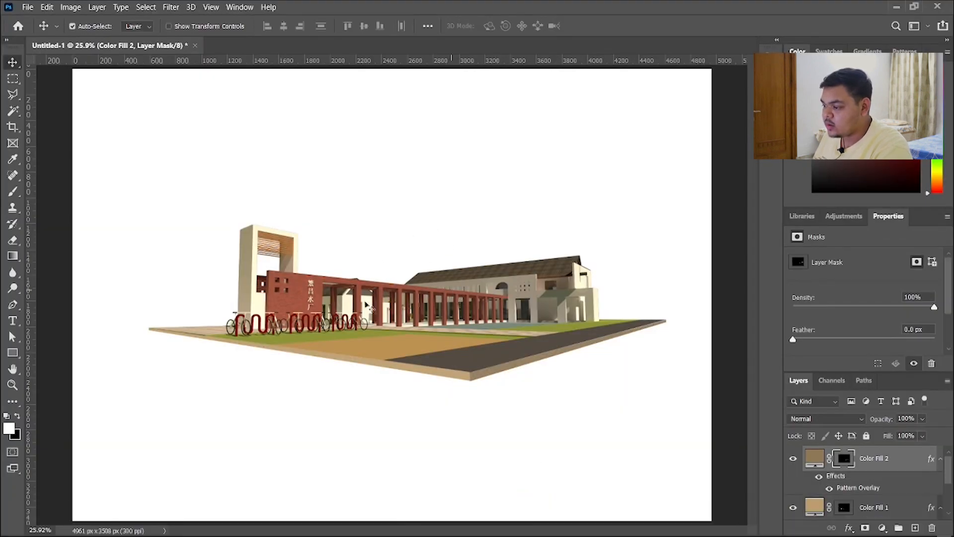
drag(454, 293, 454, 294)
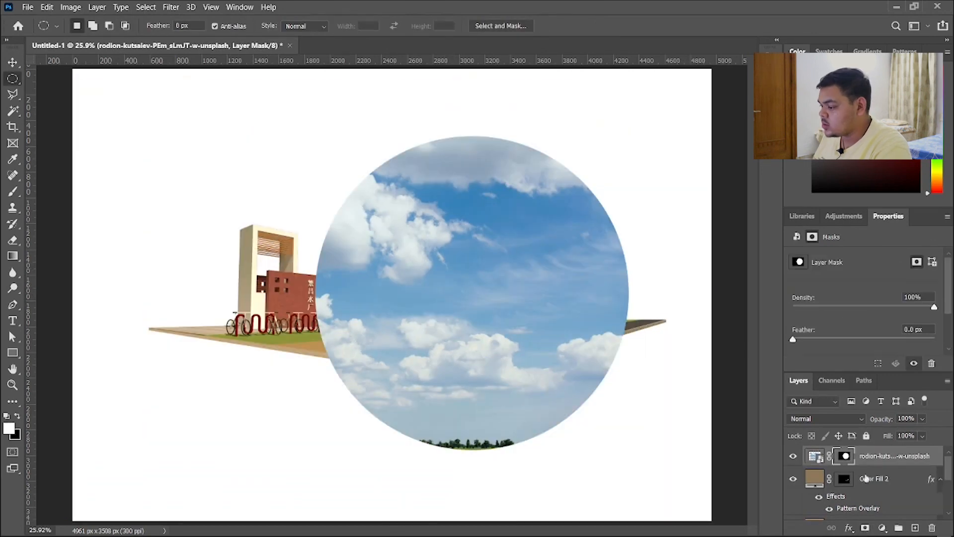
Move the sky layer beneath the render layer and shift the sky circle upward behind the building.
drag(898, 461, 848, 499)
key(v)
drag(504, 222, 504, 170)
Select the building and ground layers together and move them lower on the canvas.
drag(661, 149, 287, 369)
drag(513, 208, 513, 229)
drag(513, 174, 514, 215)
Enlarge the sky circle to 112.95% and position it centrally behind the building.
key(ctrl+t)
drag(636, 272, 667, 275)
drag(581, 278, 541, 273)
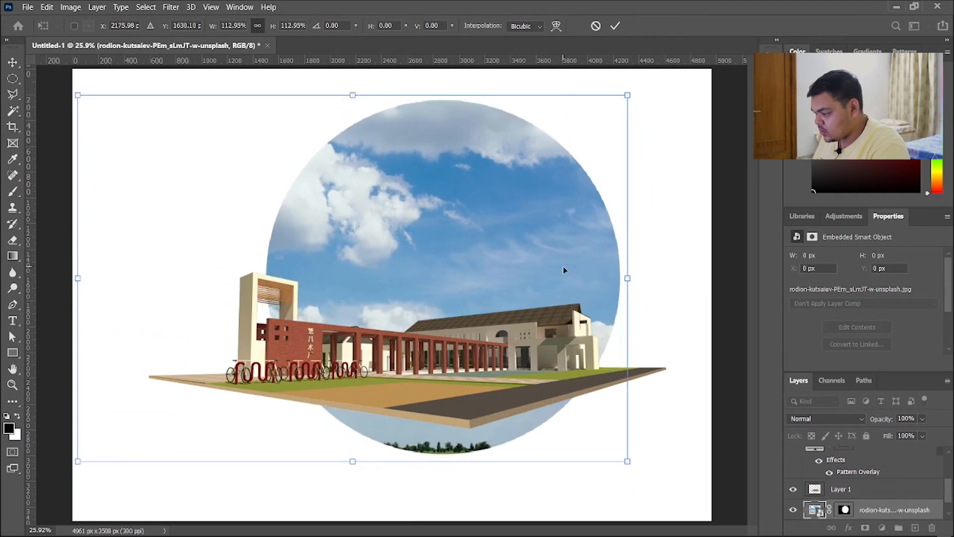
key(Return)
Erase the part of the sky circle below the ground slab on the sky layer's mask.
click(845, 509)
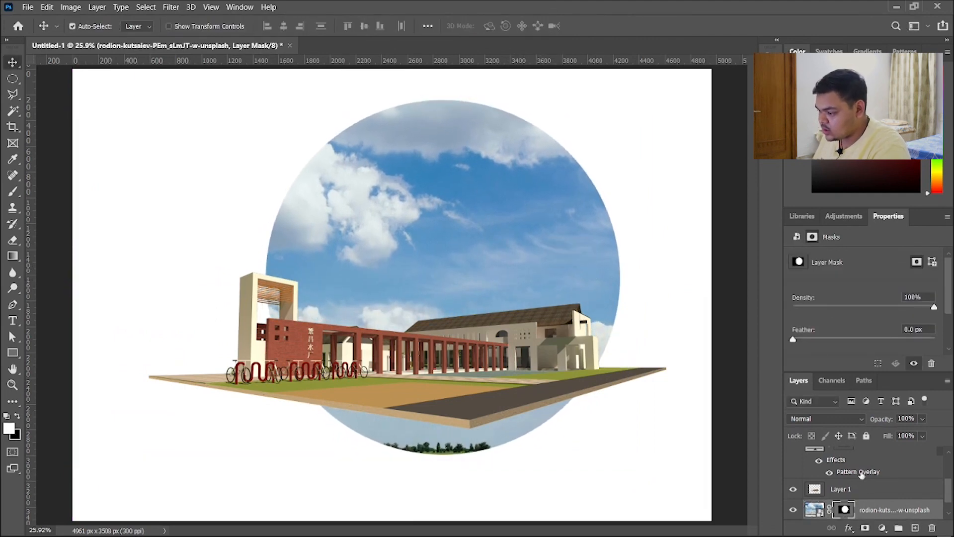
key(e)
key(x)
drag(415, 271, 431, 398)
drag(454, 409, 416, 416)
mouse_move(320, 423)
mouse_down()
mouse_move(459, 433)
mouse_move(604, 411)
mouse_up()
key(v)
scroll(589, 416, up, 1)
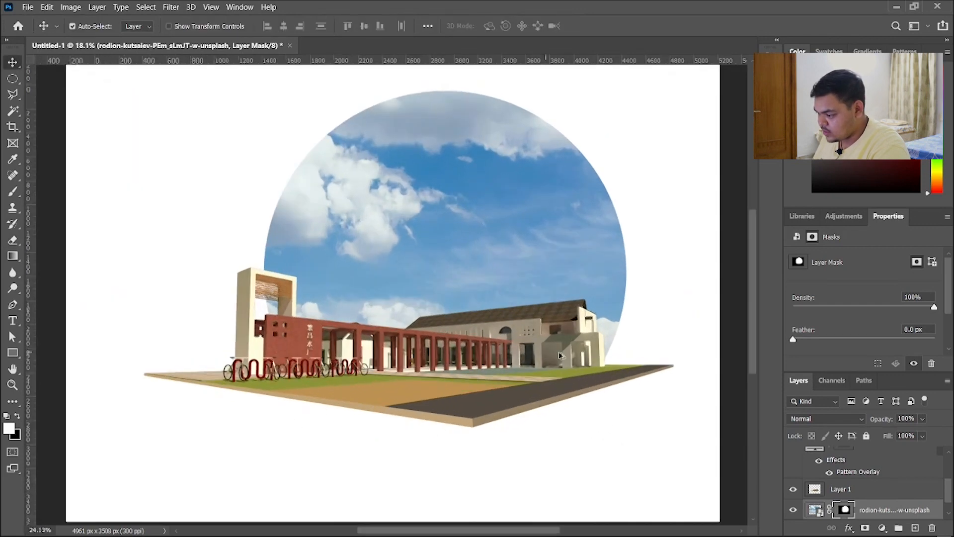
drag(484, 304, 483, 303)
drag(452, 343, 456, 343)
scroll(553, 444, down, 1)
scroll(497, 316, up, 1)
drag(524, 324, 495, 323)
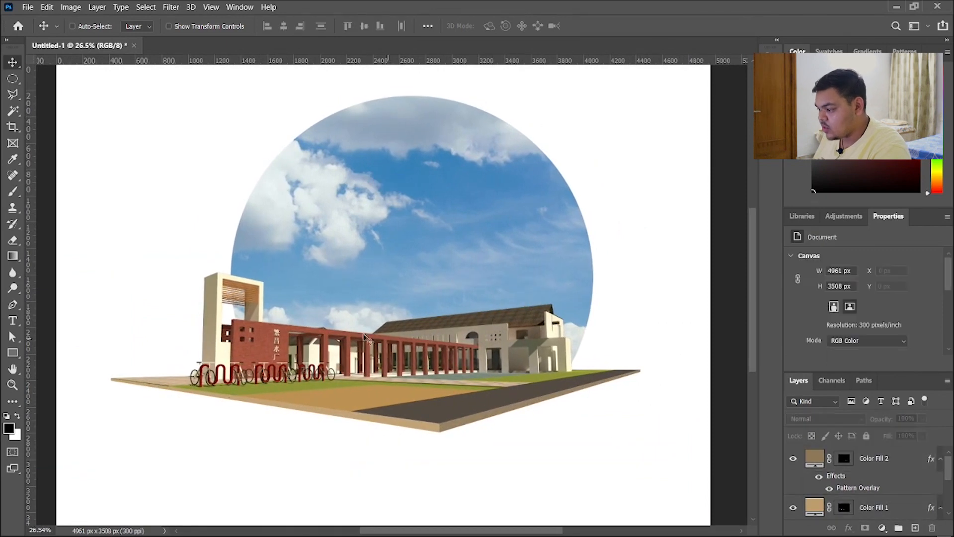
Switch to File Explorer and open Realistic People- Stan Creates.psd from the Designers' Toolkit's People folder inside Creative Blurprints.
click(492, 525)
click(52, 436)
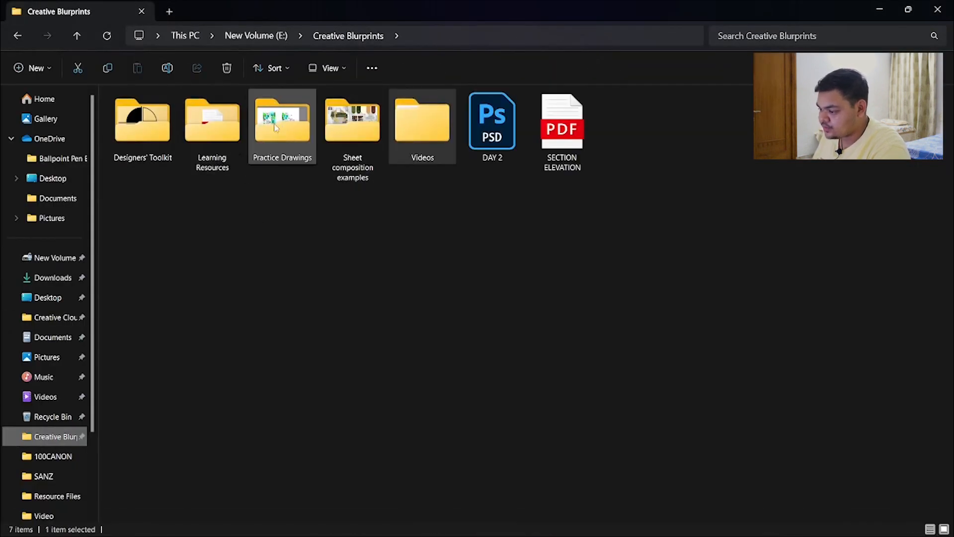
double_click(144, 124)
double_click(219, 136)
click(361, 131)
double_click(362, 131)
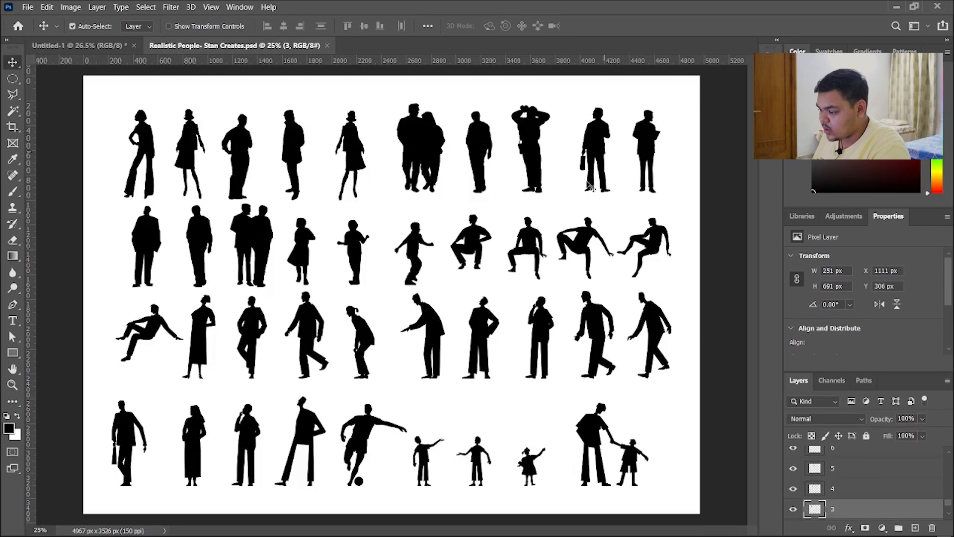
Copy the seated man silhouette (layer 18) into the render document and scale it to 54.67%.
drag(542, 243, 172, 387)
scroll(171, 388, up, 5)
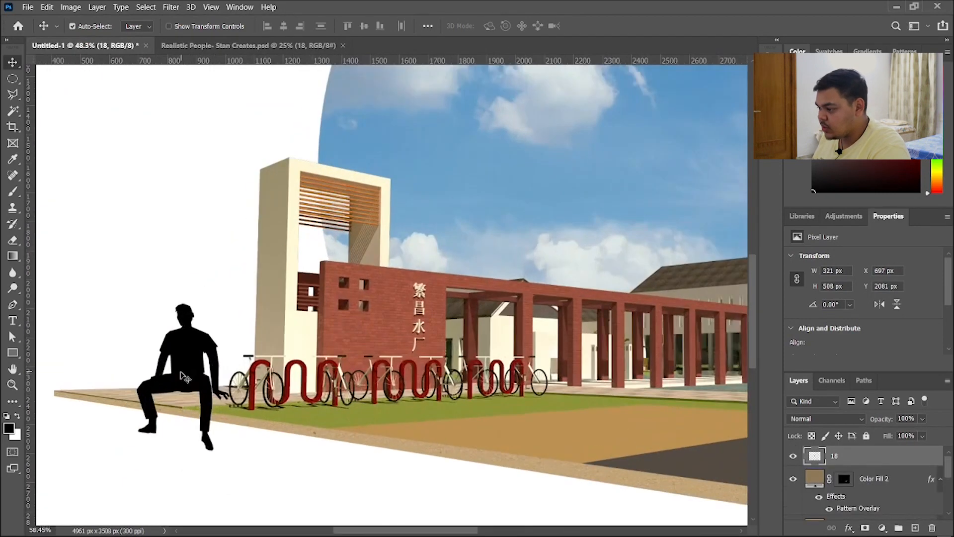
key(ctrl+t)
drag(183, 298, 180, 372)
drag(178, 415, 254, 348)
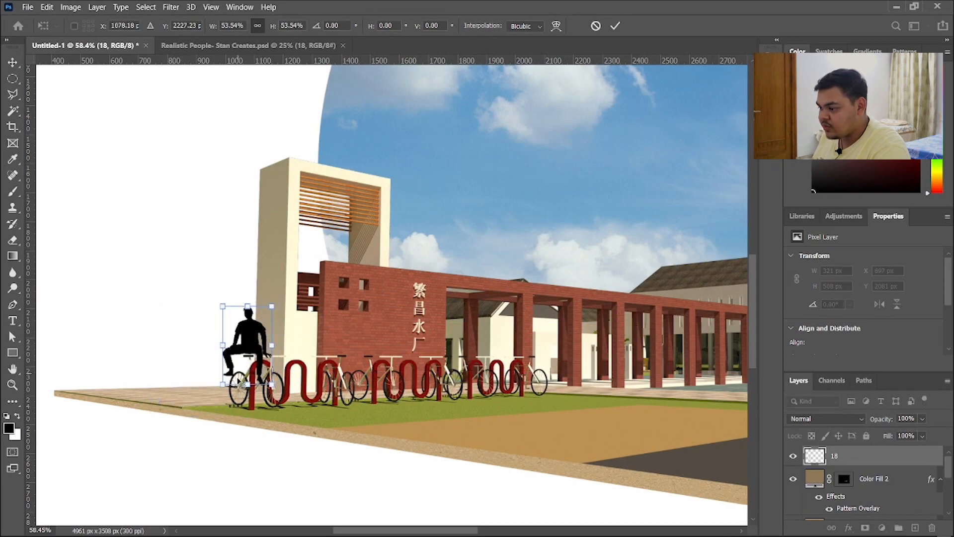
scroll(239, 381, up, 5)
drag(475, 336, 476, 341)
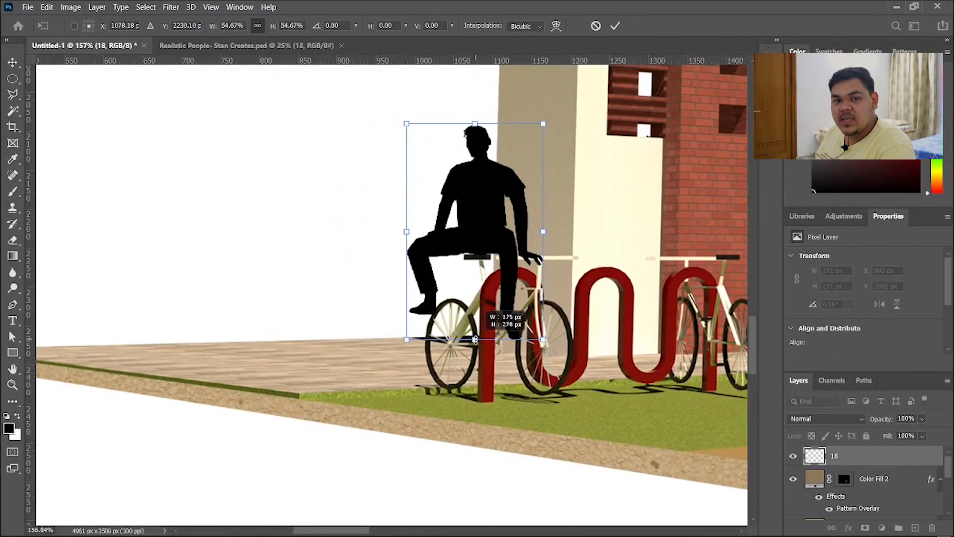
Seat the silhouette on the slab's far-left edge and skew it vertically by 4.42° to follow the perspective.
scroll(517, 323, down, 3)
drag(493, 246, 259, 330)
right_click(253, 323)
click(329, 162)
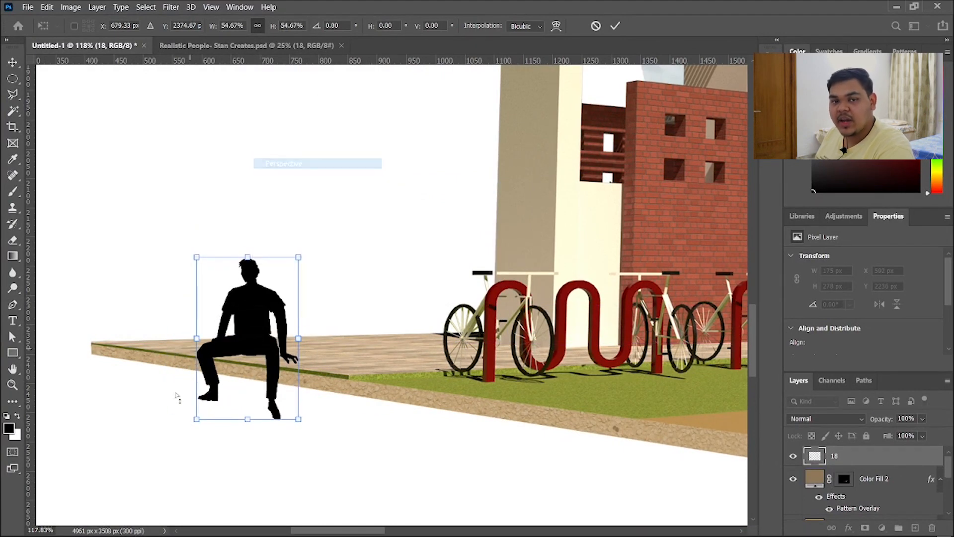
drag(197, 339, 197, 331)
drag(266, 342, 267, 345)
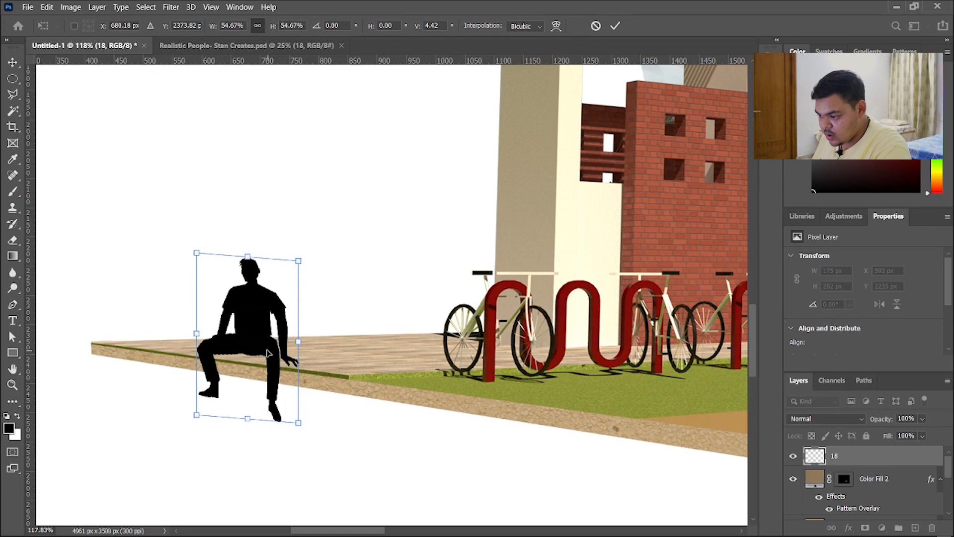
key(Return)
Copy the standing man with a briefcase (layer 9) from the Realistic People file into the render document.
scroll(261, 349, down, 4)
drag(416, 331, 264, 357)
scroll(261, 356, down, 3)
scroll(261, 356, down, 2)
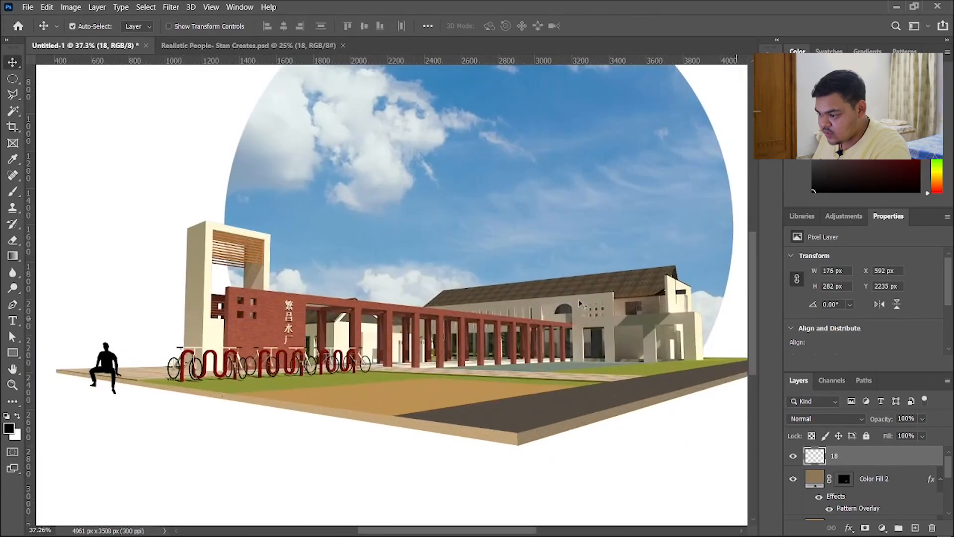
scroll(467, 307, down, 1)
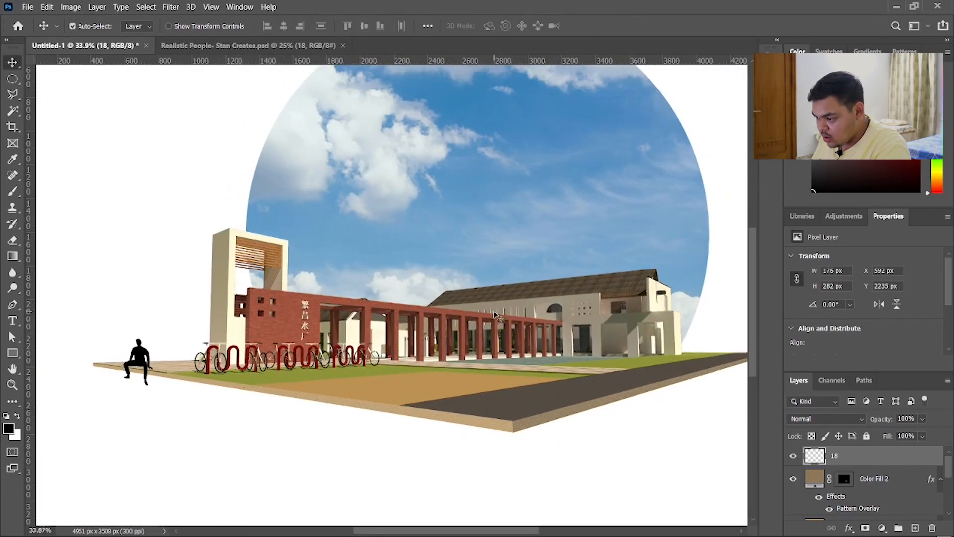
scroll(496, 314, up, 1)
scroll(496, 314, down, 1)
click(248, 45)
drag(598, 134, 474, 328)
scroll(477, 329, up, 2)
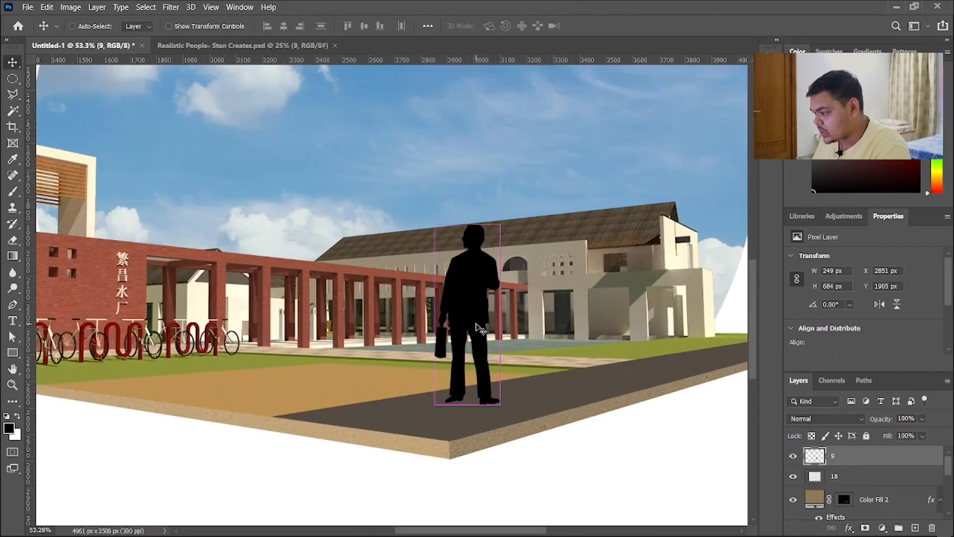
Scale the briefcase figure down to 28.46% and move it into the shaded ground-floor opening of the white building.
key(ctrl+t)
drag(468, 224, 467, 290)
scroll(550, 307, up, 6)
drag(430, 329, 425, 331)
drag(417, 317, 484, 231)
drag(564, 293, 402, 300)
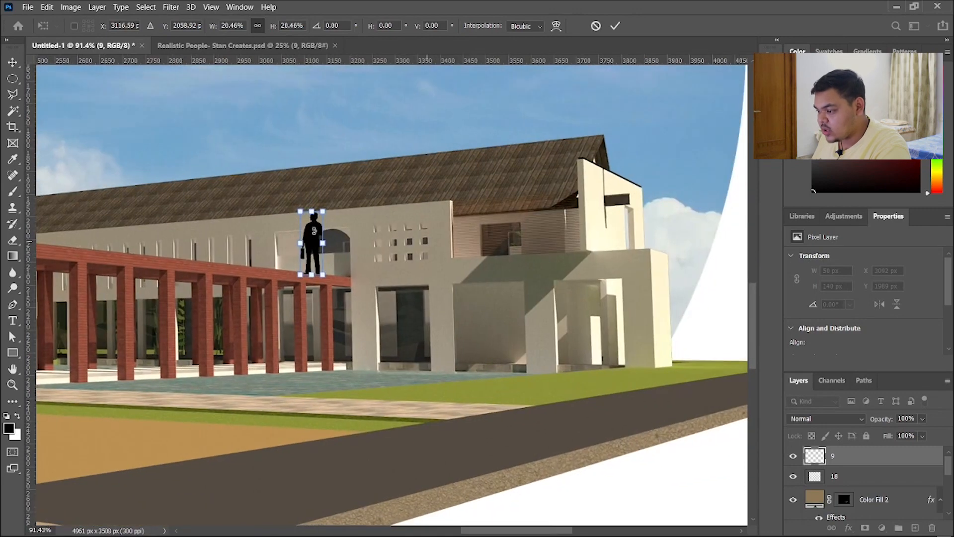
drag(312, 247, 420, 314)
scroll(420, 313, up, 10)
drag(434, 234, 585, 278)
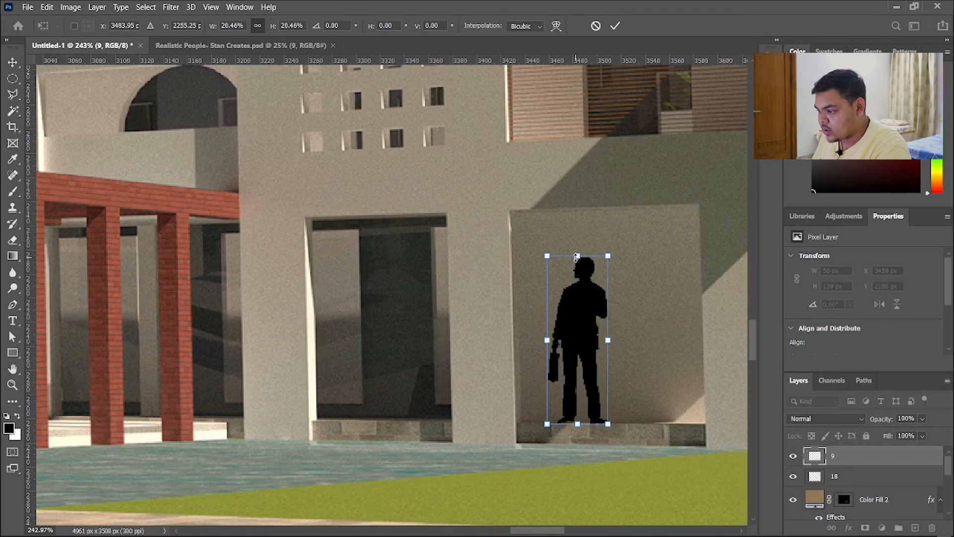
Reduce the briefcase figure to 12.52% and stand it on the stone plinth in the middle of the opening.
drag(581, 254, 579, 321)
scroll(441, 338, down, 6)
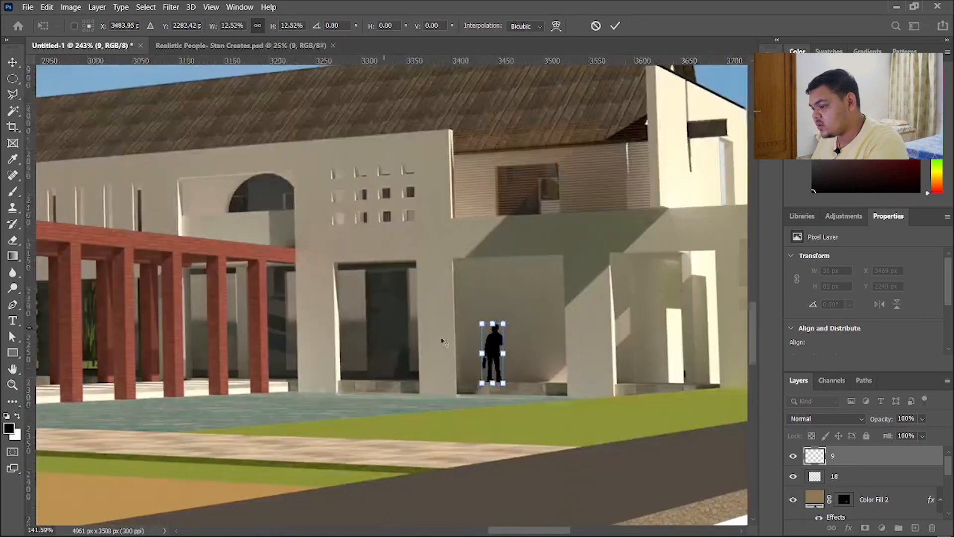
scroll(490, 363, up, 7)
drag(462, 361, 514, 361)
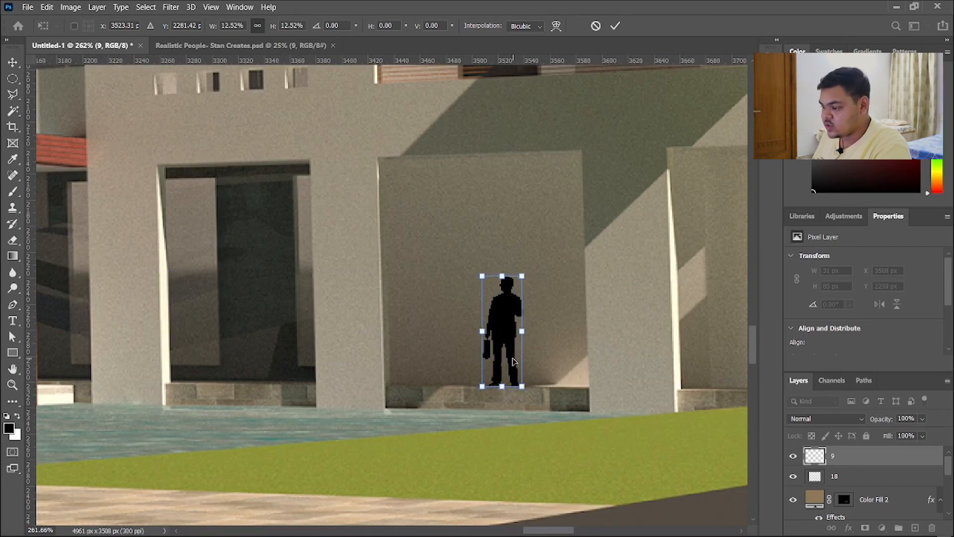
key(Return)
Enlarge the briefcase figure in the building's opening very slightly.
scroll(512, 363, down, 8)
drag(298, 377, 444, 379)
scroll(444, 379, down, 3)
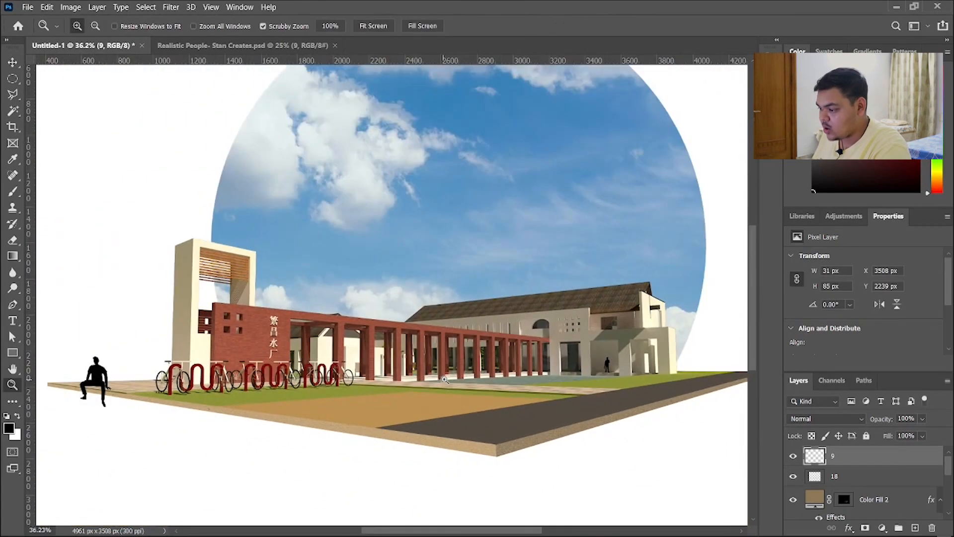
key(v)
scroll(614, 358, up, 6)
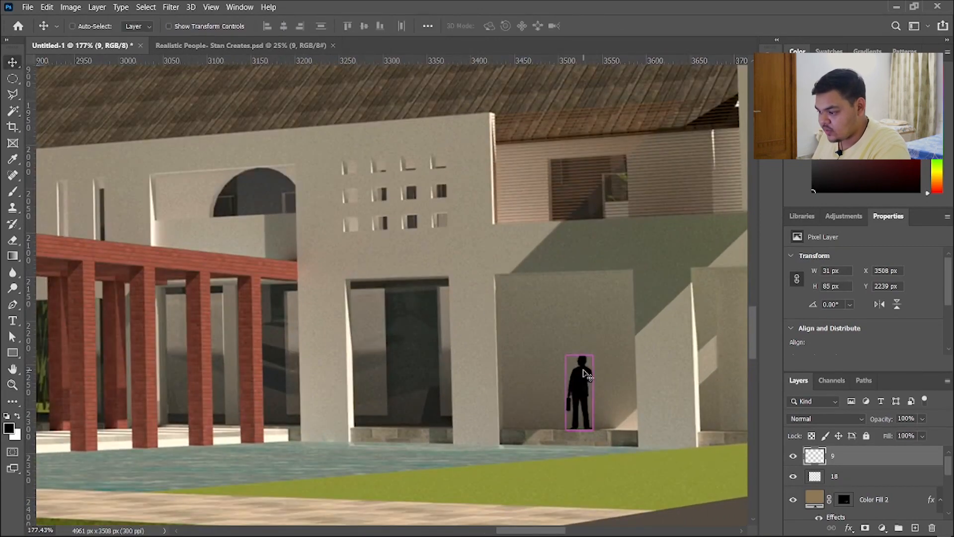
key(ctrl+t)
drag(581, 354, 580, 351)
key(Return)
scroll(582, 358, down, 6)
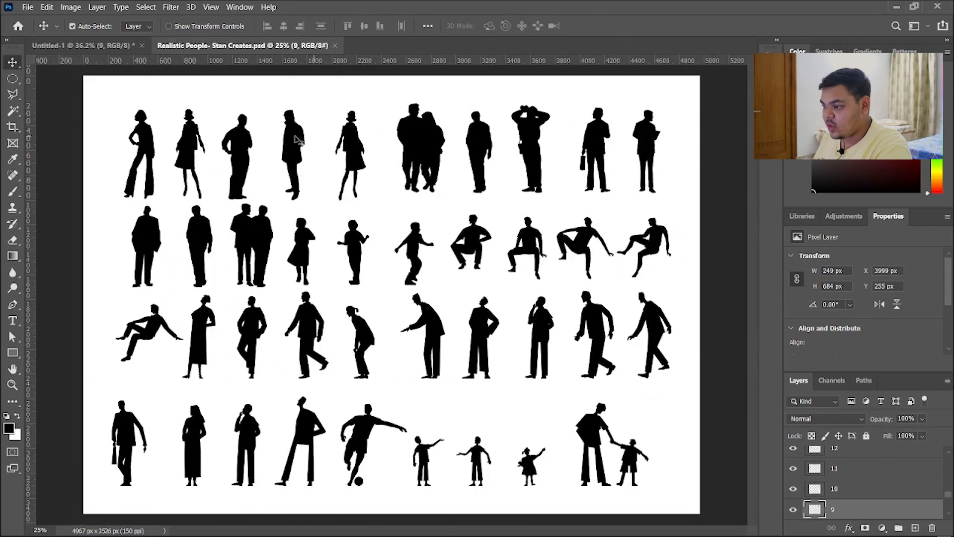
Copy the hand-on-hip man silhouette (layer 3) into the render, scale it down and stand it in front of the red colonnade.
drag(103, 47, 384, 330)
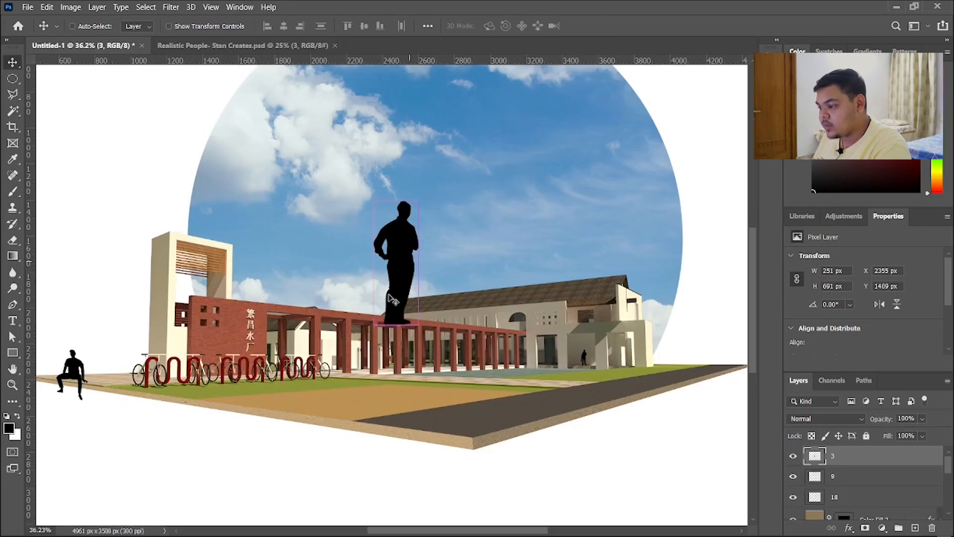
key(ctrl+t)
scroll(385, 310, up, 6)
drag(410, 142, 343, 270)
drag(347, 149, 346, 337)
drag(349, 407, 243, 420)
scroll(232, 456, up, 4)
drag(213, 470, 435, 376)
scroll(410, 396, down, 4)
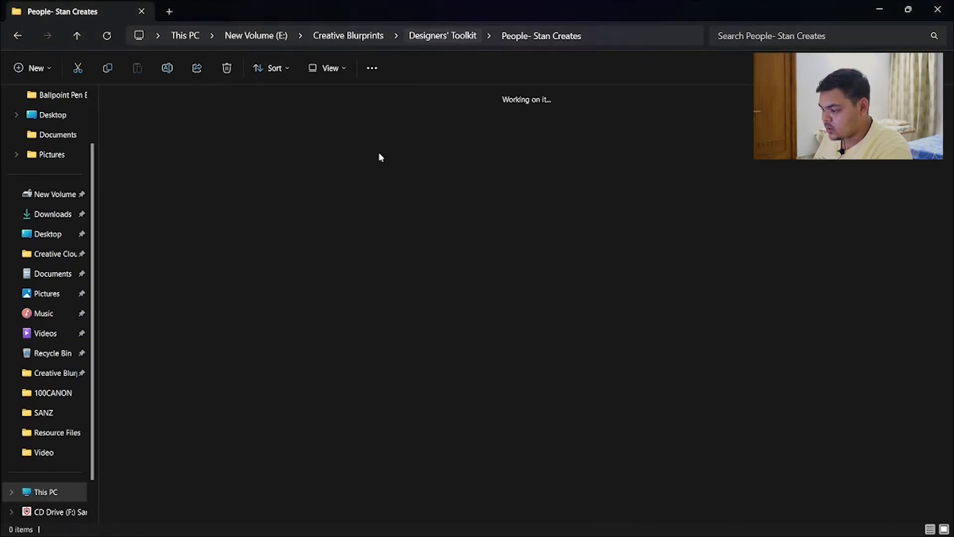
Open Tree Elevations- Stan Creates.psd from the toolkit's Trees folder and close the Realistic People file.
key(alt+Left)
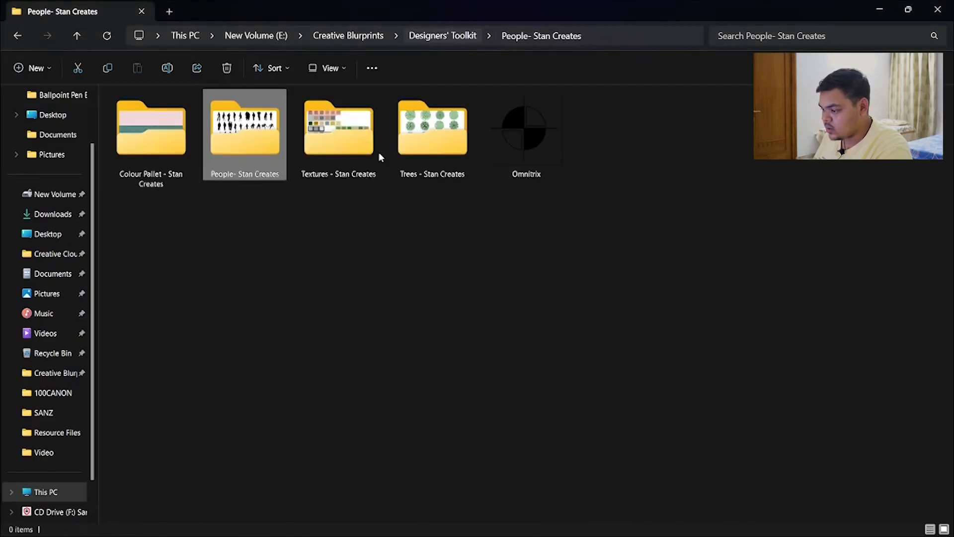
double_click(446, 140)
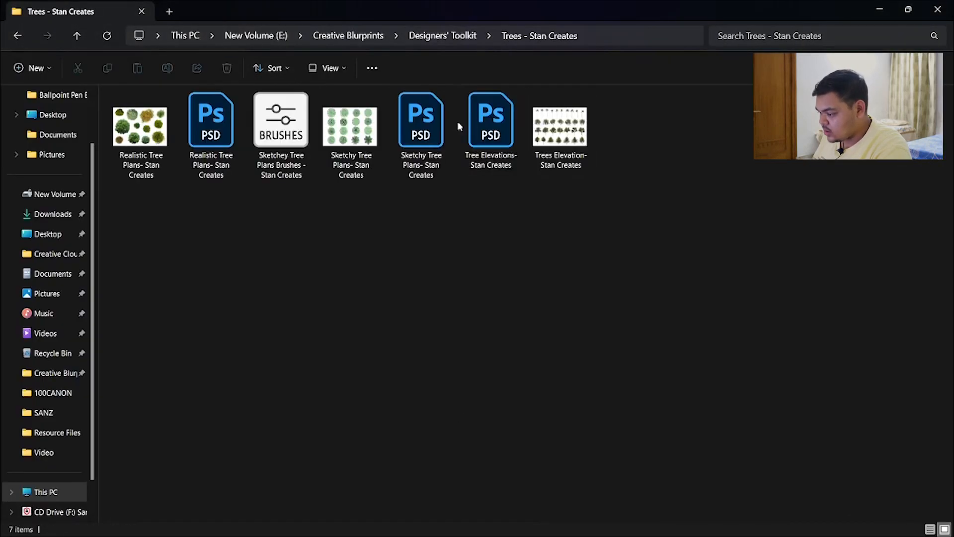
double_click(500, 123)
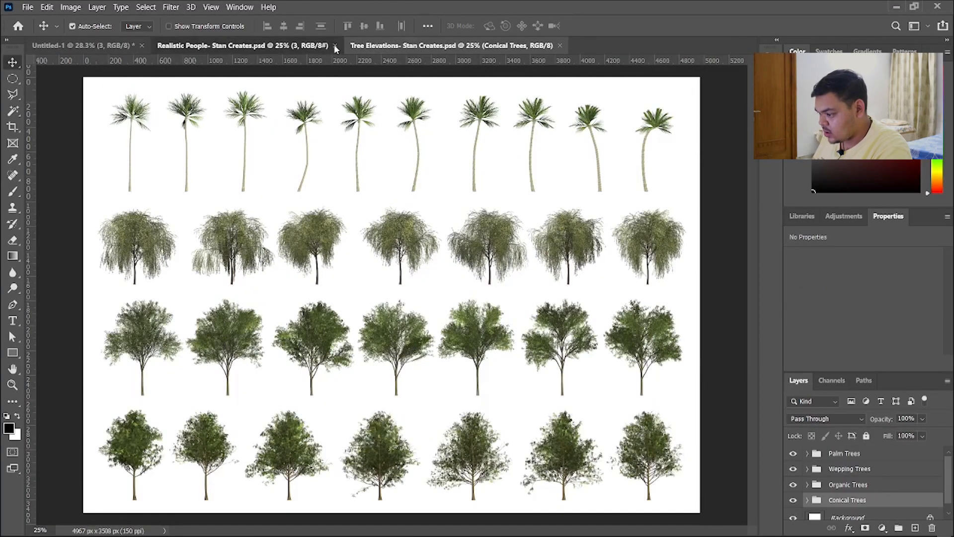
click(332, 45)
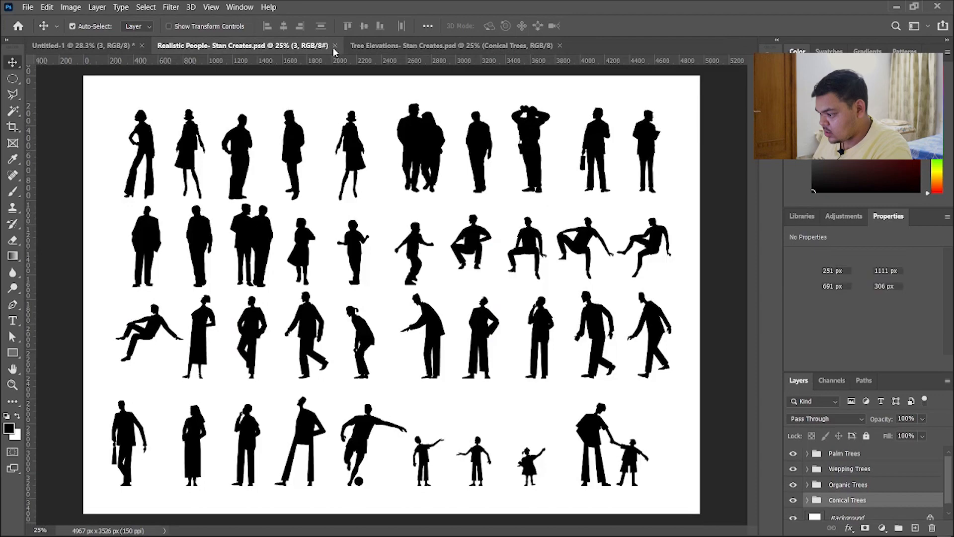
click(335, 46)
Copy Organic Tree 2 into the render, place it among the left bicycle racks and scale it down slightly.
drag(226, 345, 167, 357)
scroll(396, 301, up, 3)
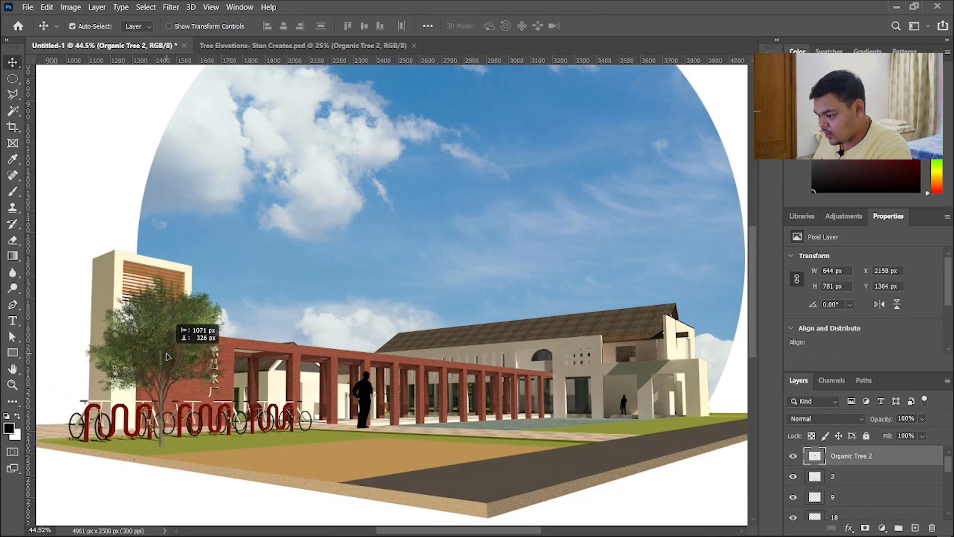
key(ctrl+t)
drag(156, 273, 156, 295)
key(Return)
Copy Organic Tree 6 into the render, place it by the right-hand bicycle racks and scale it to about 70.74%.
key(ctrl+Tab)
drag(567, 350, 243, 360)
key(ctrl+t)
drag(409, 288, 275, 355)
drag(258, 269, 250, 321)
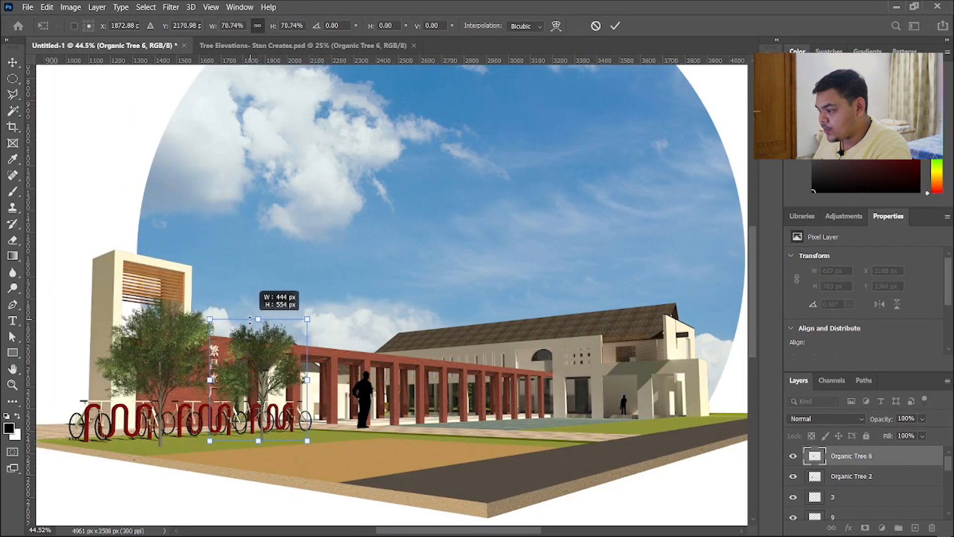
key(Return)
Copy Organic Tree 7 into the render and scale it to about 237 by 286 px on the lawn before the white building.
key(ctrl+Tab)
drag(622, 362, 134, 45)
drag(273, 172, 545, 302)
key(ctrl+t)
drag(502, 147, 502, 348)
scroll(517, 372, up, 3)
drag(501, 423, 504, 414)
drag(498, 328, 499, 308)
scroll(498, 308, down, 1)
drag(508, 390, 525, 390)
scroll(525, 390, down, 5)
key(Return)
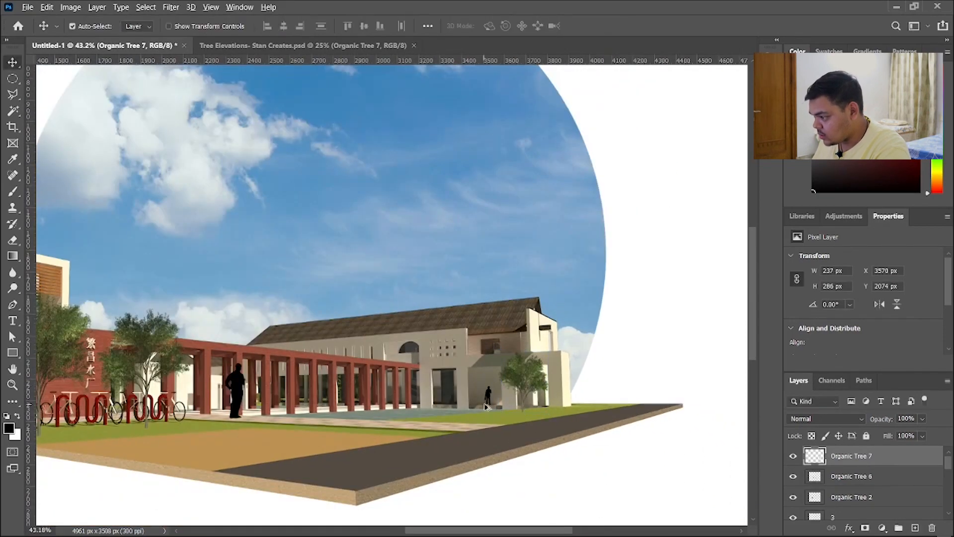
Shift the tree on the lawn by the white building about 19 px to the left.
scroll(504, 435, up, 5)
scroll(500, 434, down, 2)
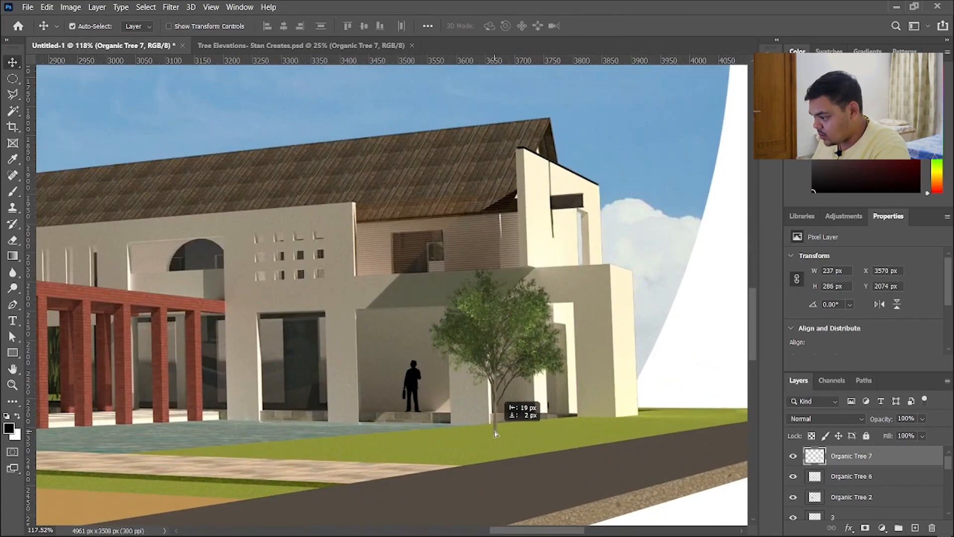
scroll(495, 431, down, 3)
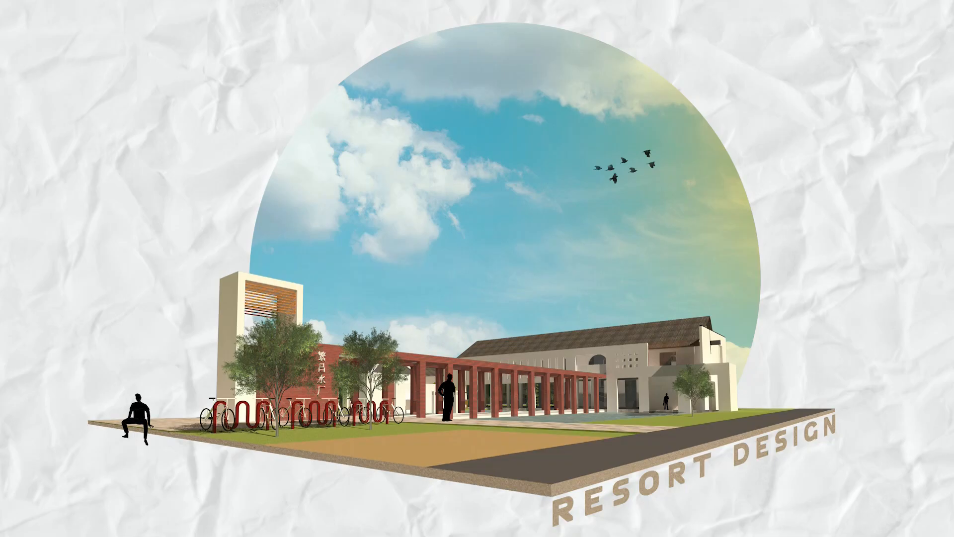